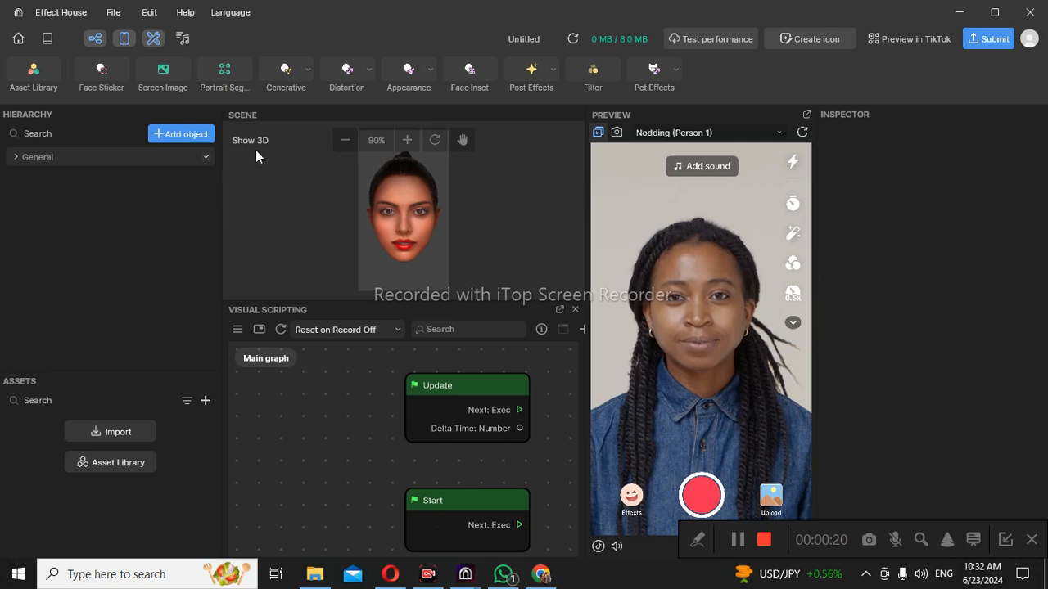
Step: Add a Filter effect with its color-correction exposure set to -0.20, and view the built-in textures offered for its LUT
click(592, 72)
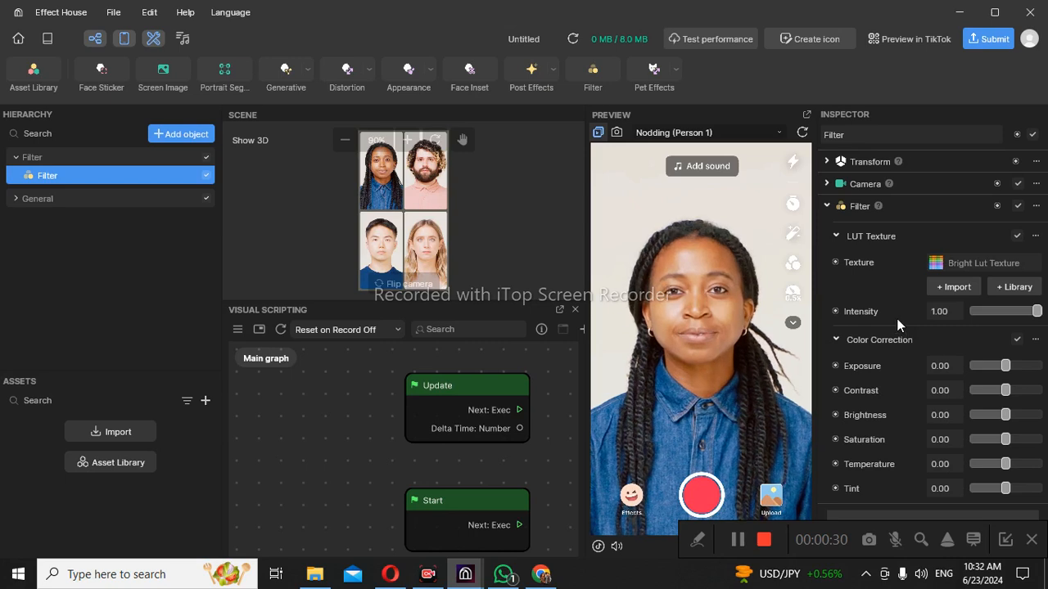
click(998, 368)
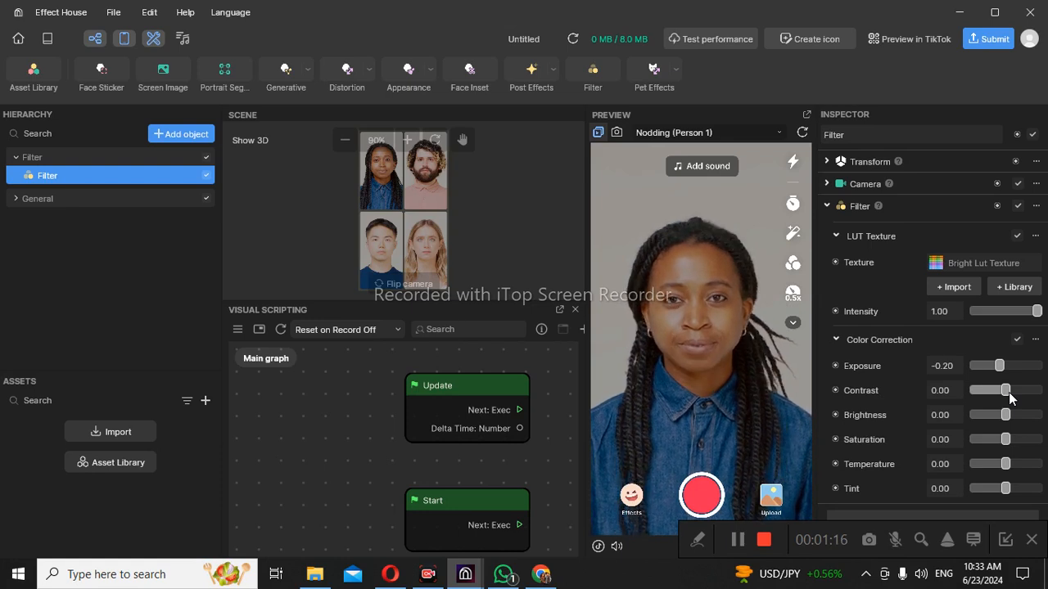
click(969, 263)
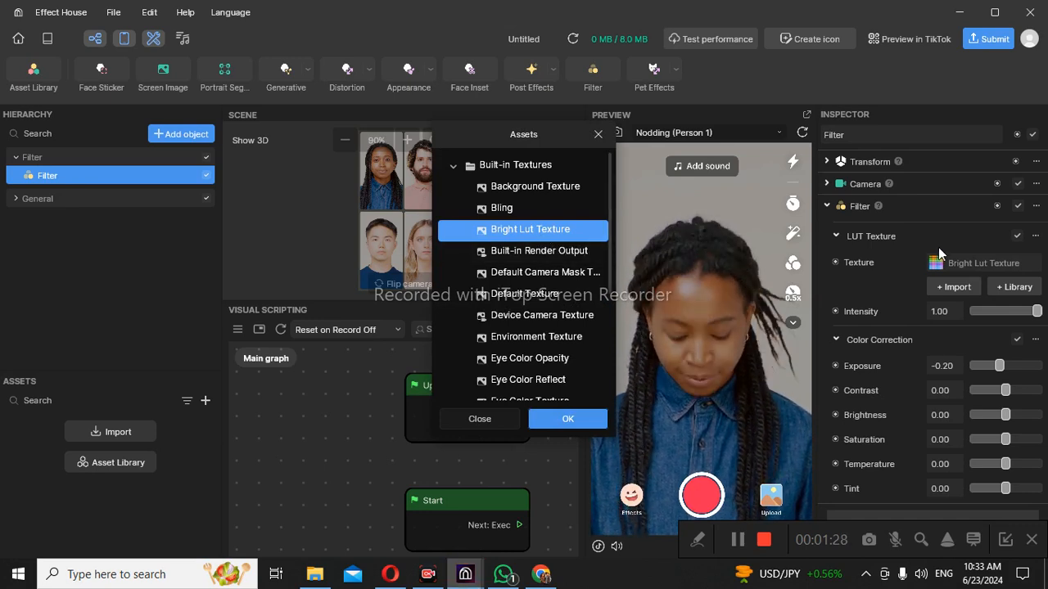
click(480, 419)
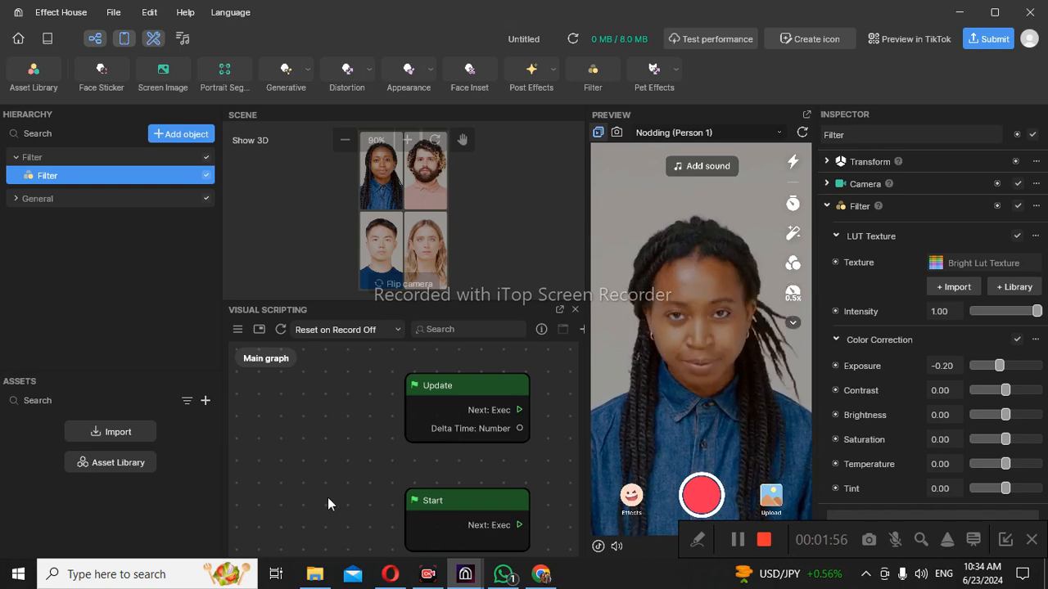
Step: Switch to Chrome, search Google for "lut colour card on ps" in a new tab and look through the results
click(541, 575)
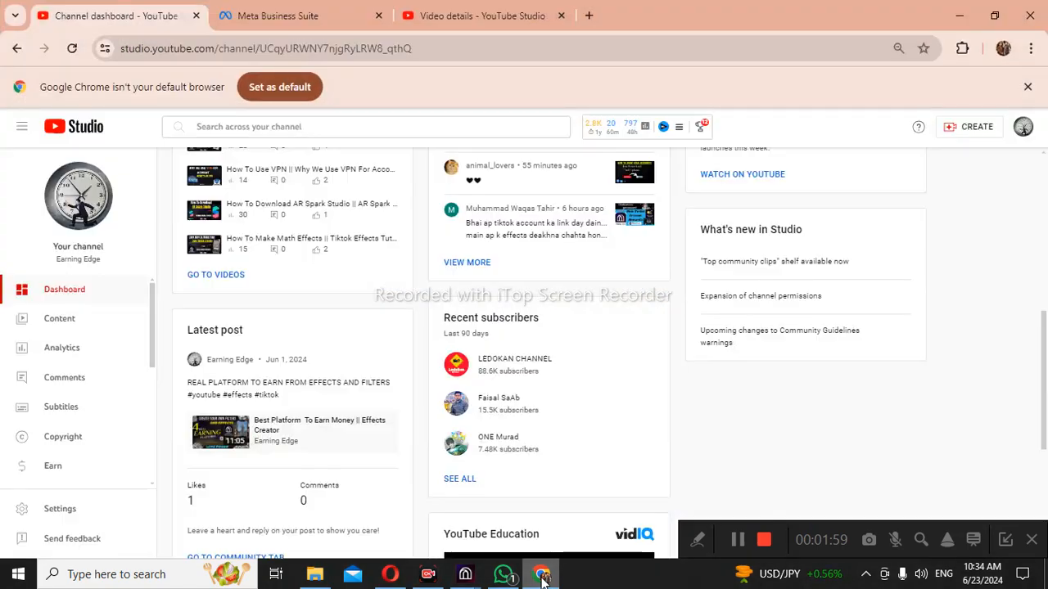
click(589, 16)
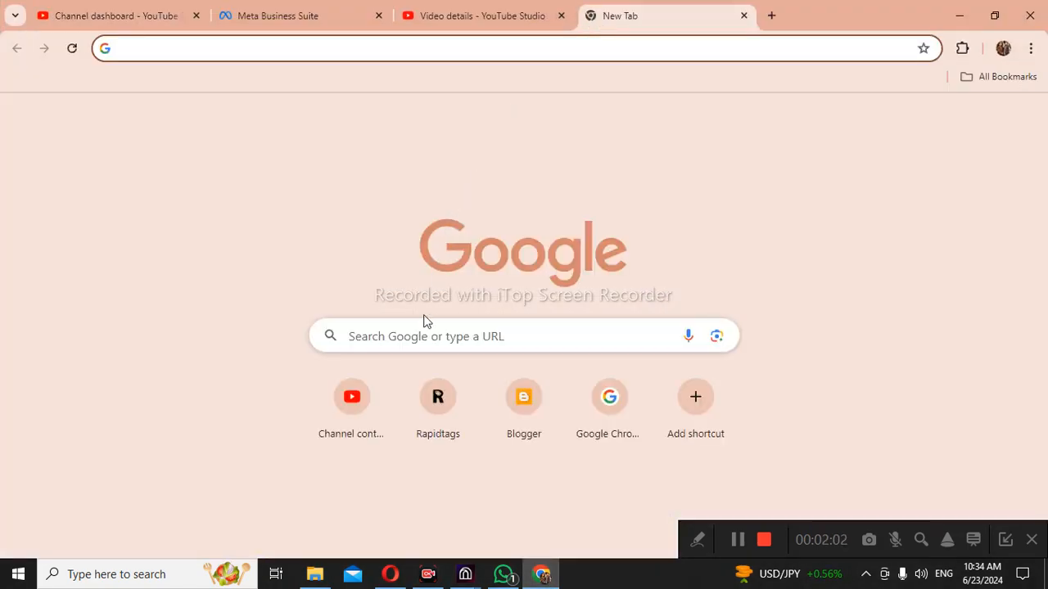
click(420, 335)
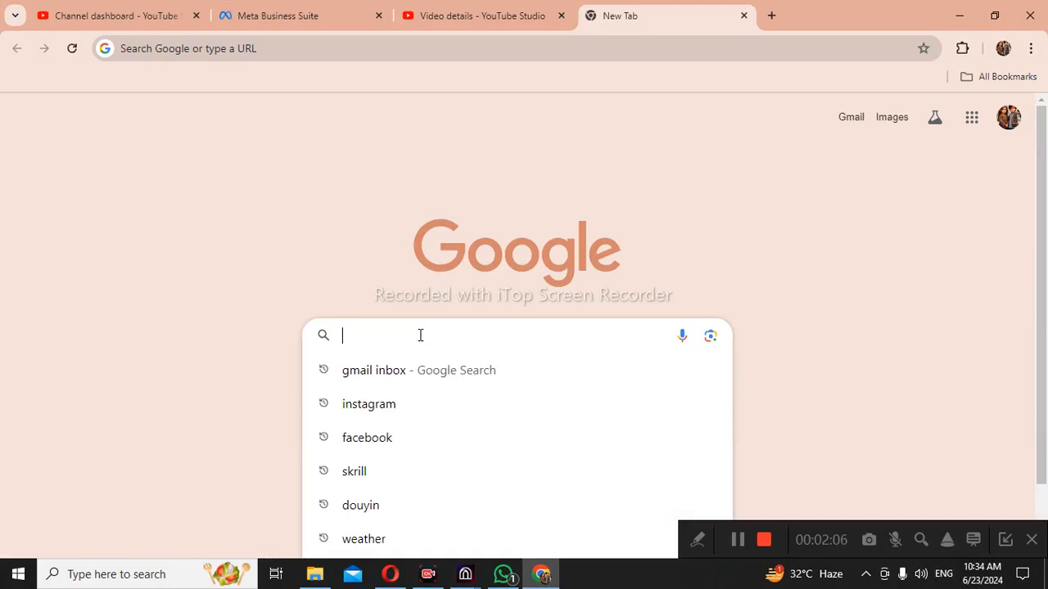
text(lut)
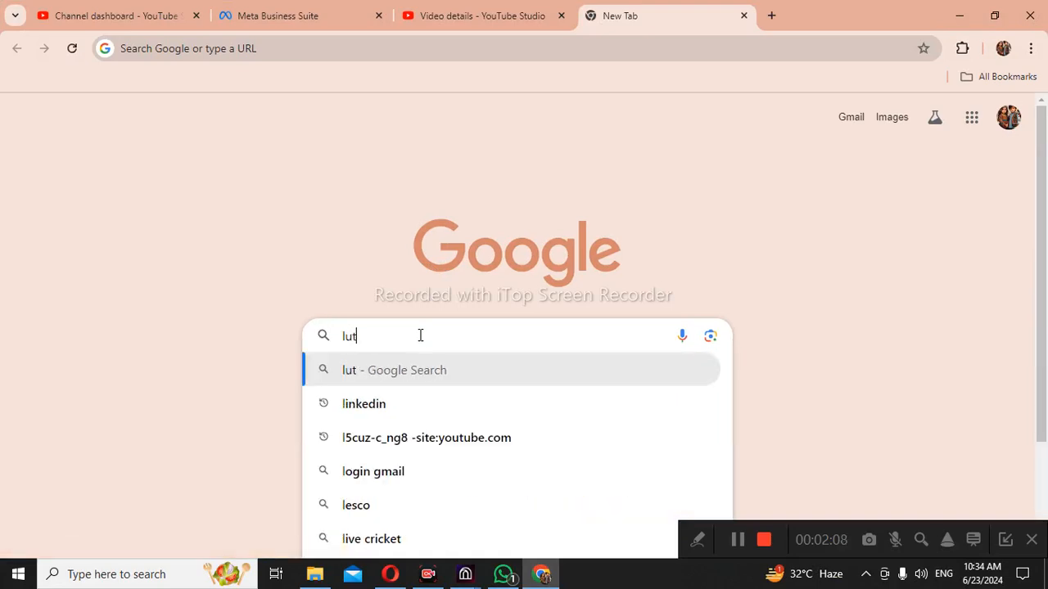
text( c)
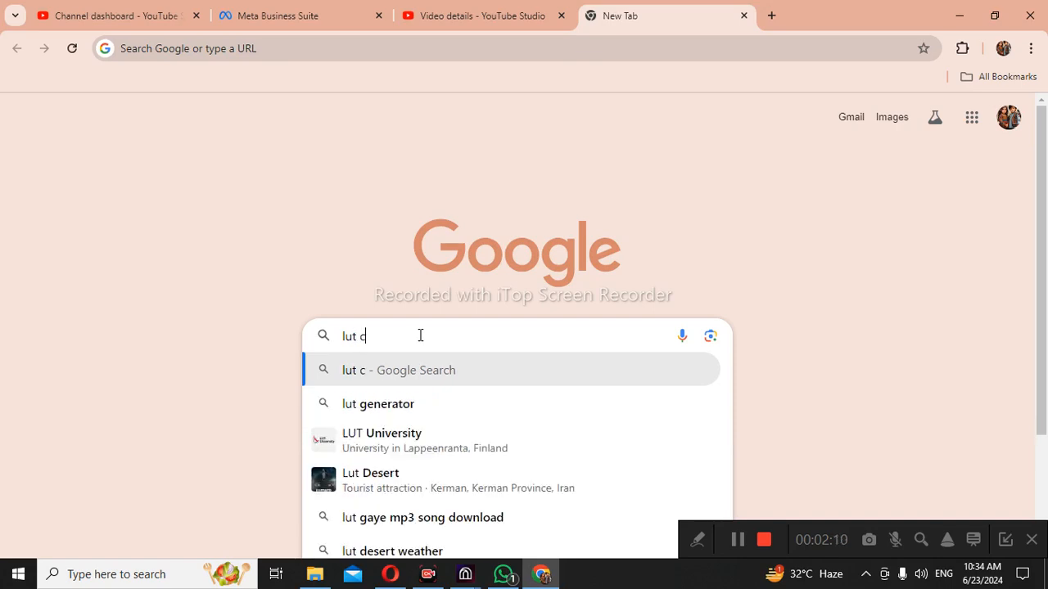
text(olour)
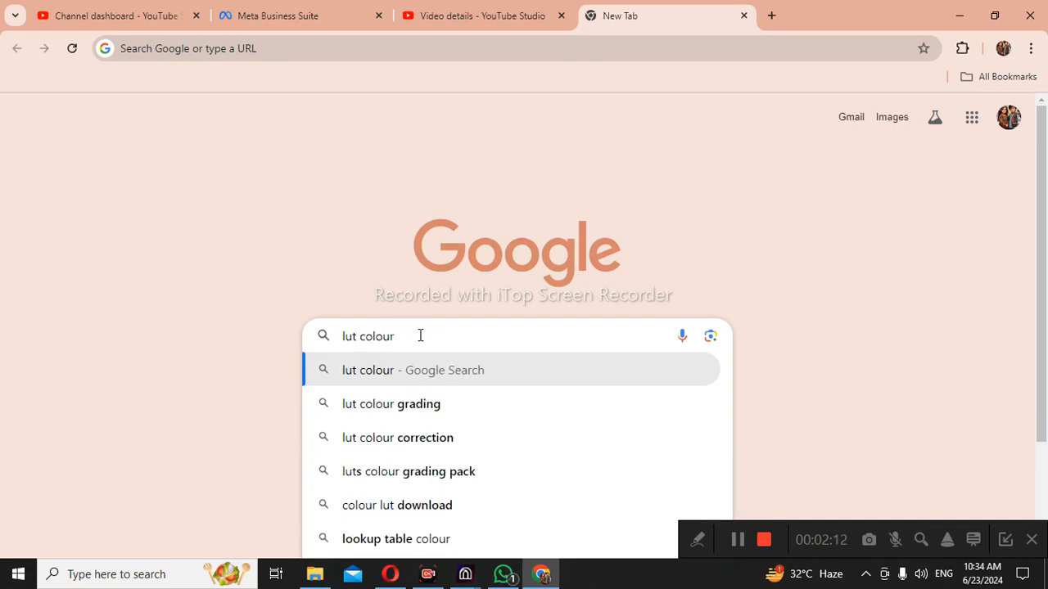
text( card )
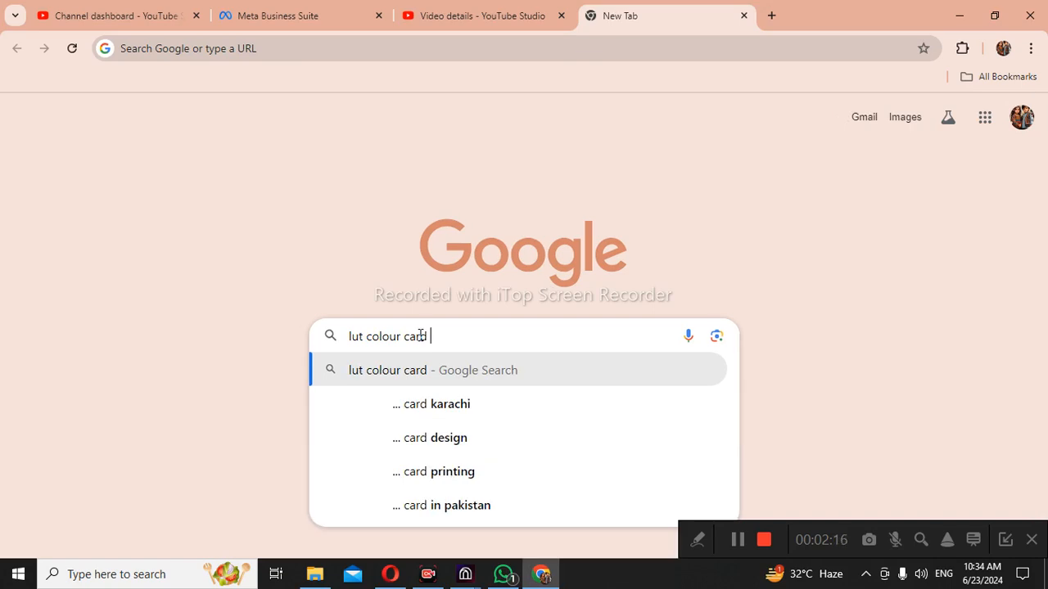
text(on ps)
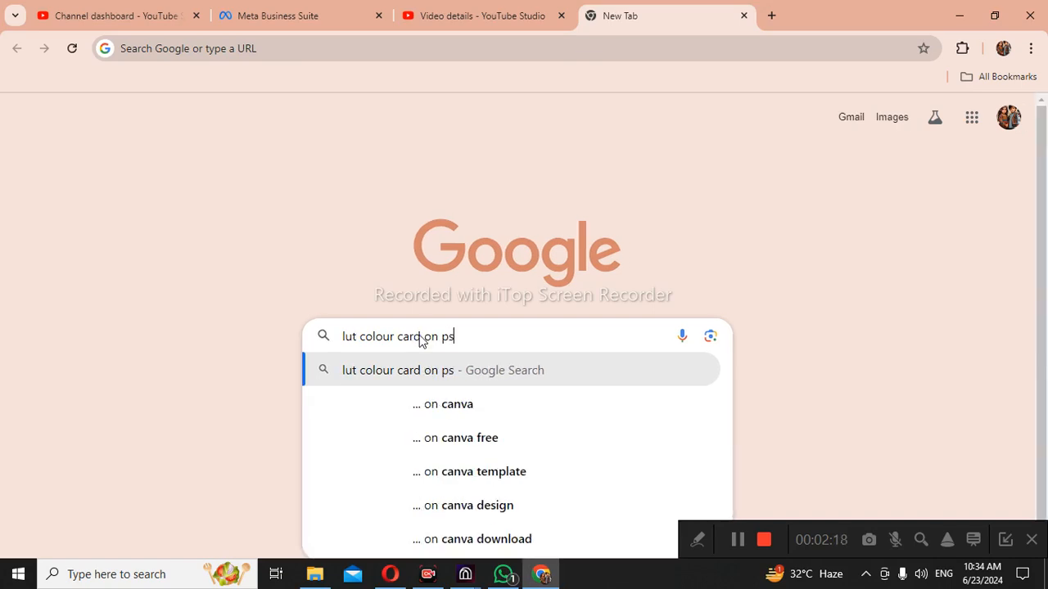
key(Return)
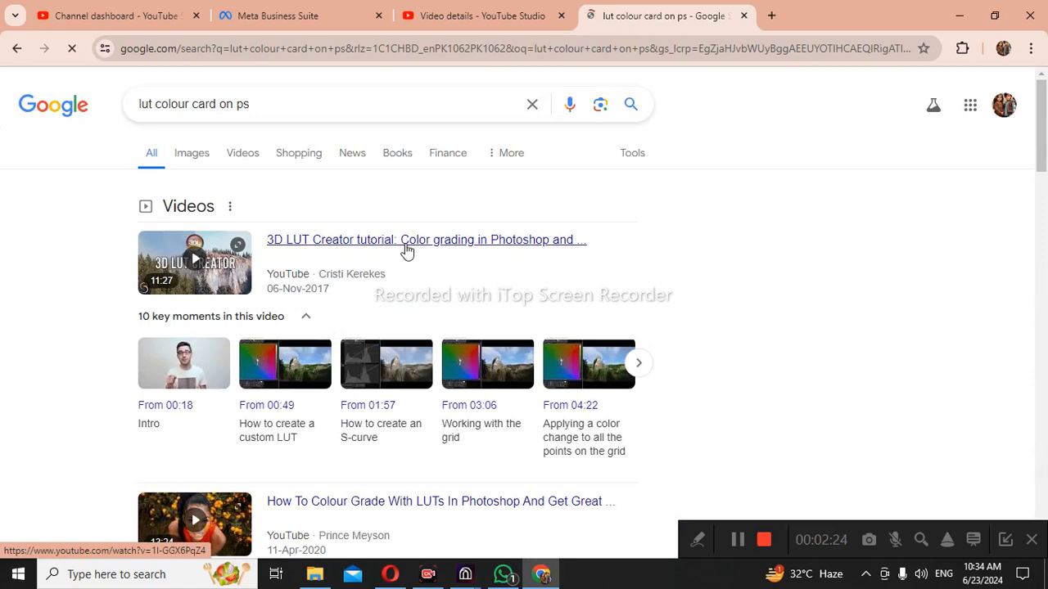
scroll(401, 253, down, 3)
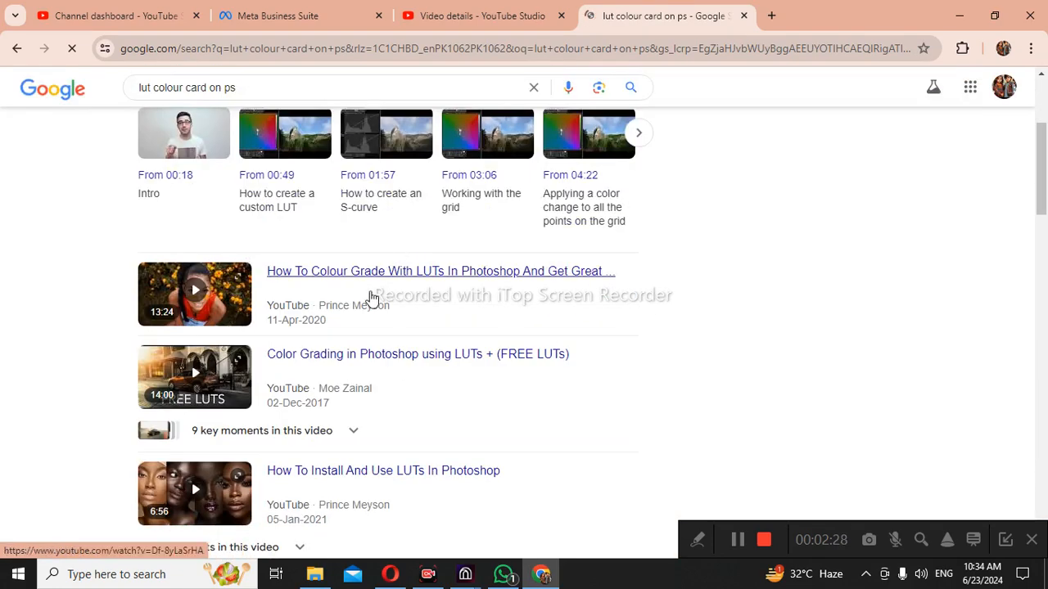
scroll(370, 296, up, 3)
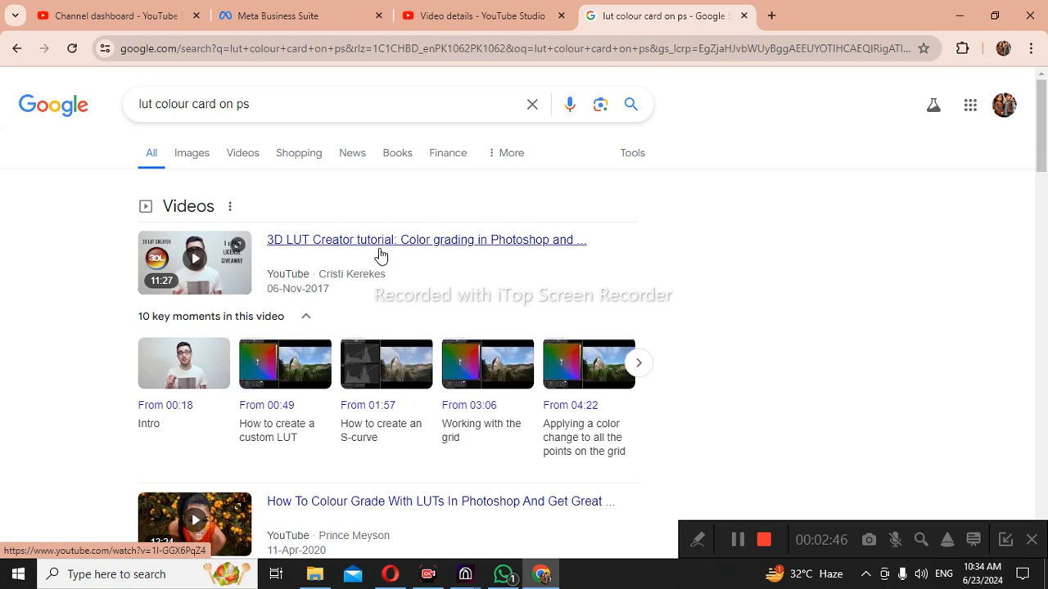
scroll(347, 307, down, 3)
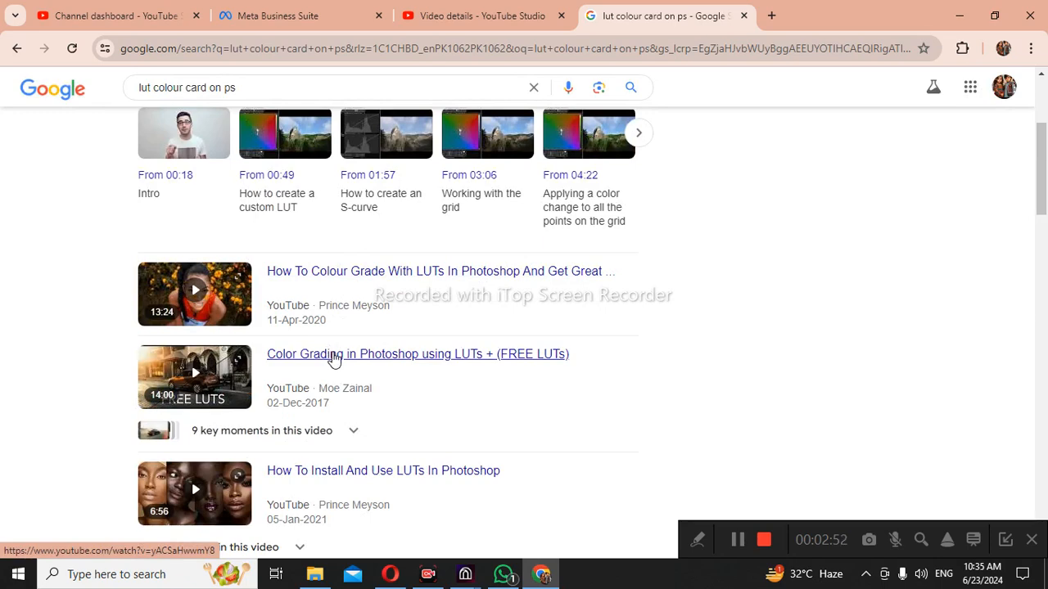
scroll(334, 359, down, 3)
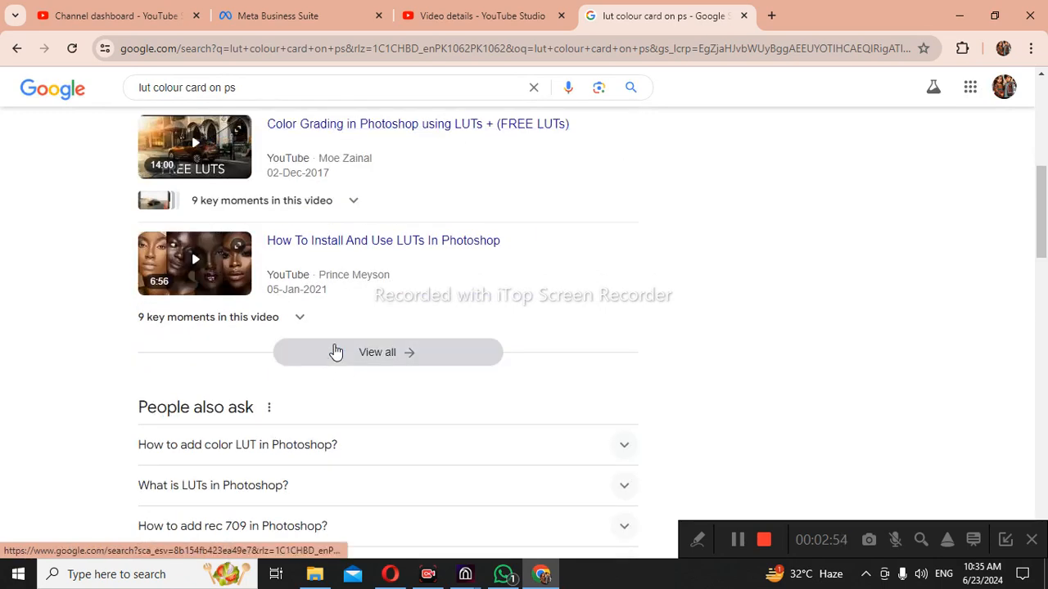
scroll(336, 352, down, 3)
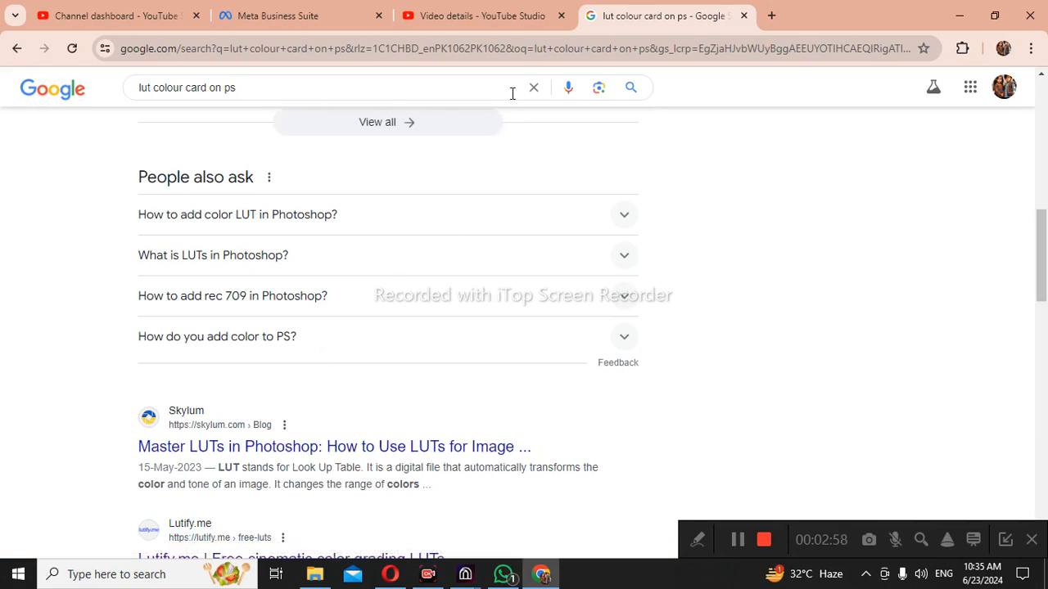
Step: Return to Effect House, create a Blue to Yellow LUT Texture asset and inspect its image properties and preview
click(465, 574)
click(585, 497)
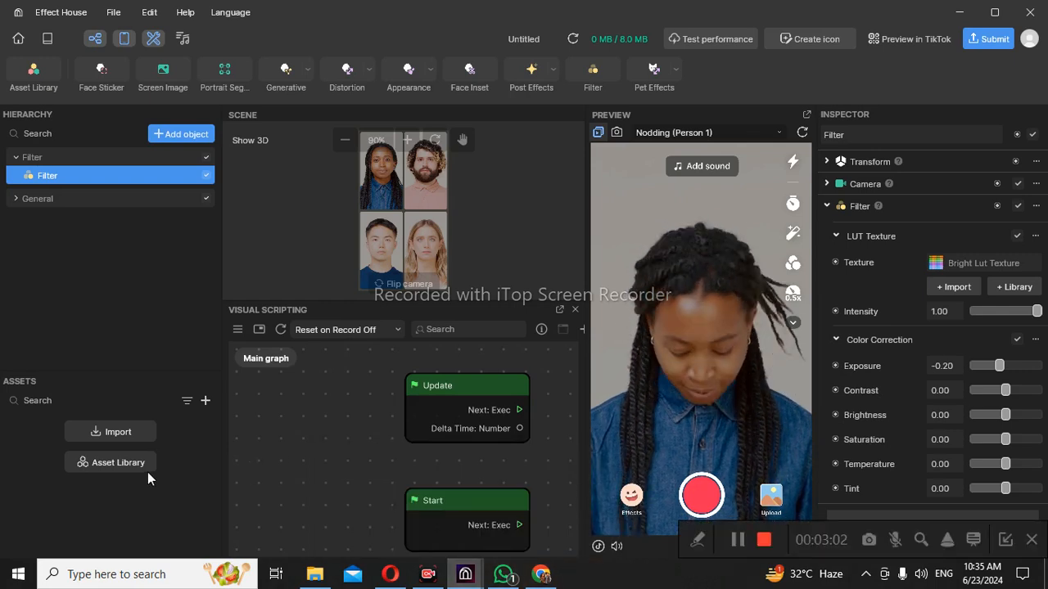
click(205, 400)
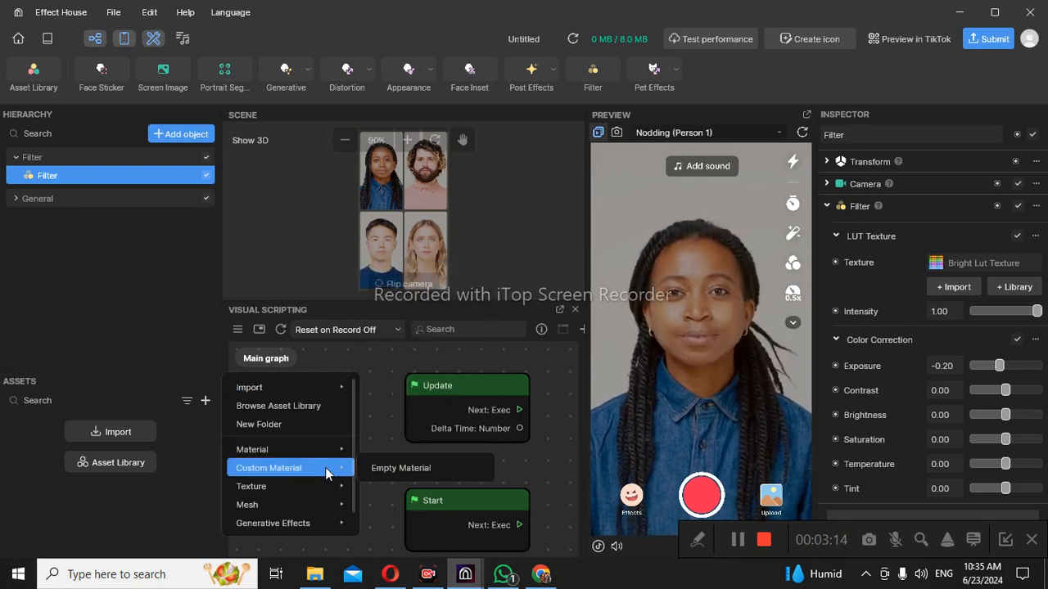
mouse_move(325, 491)
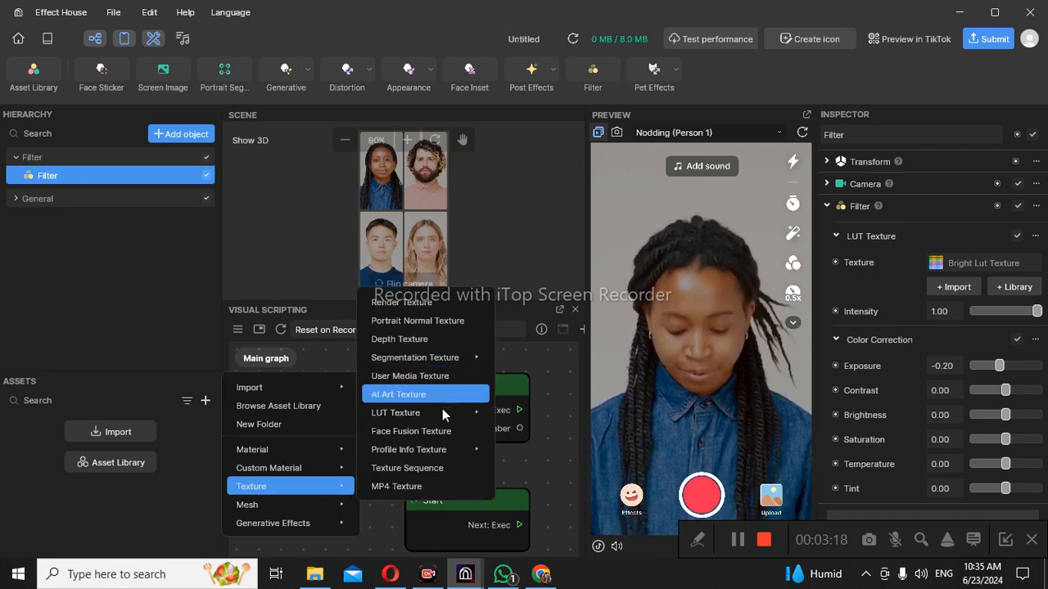
mouse_move(442, 416)
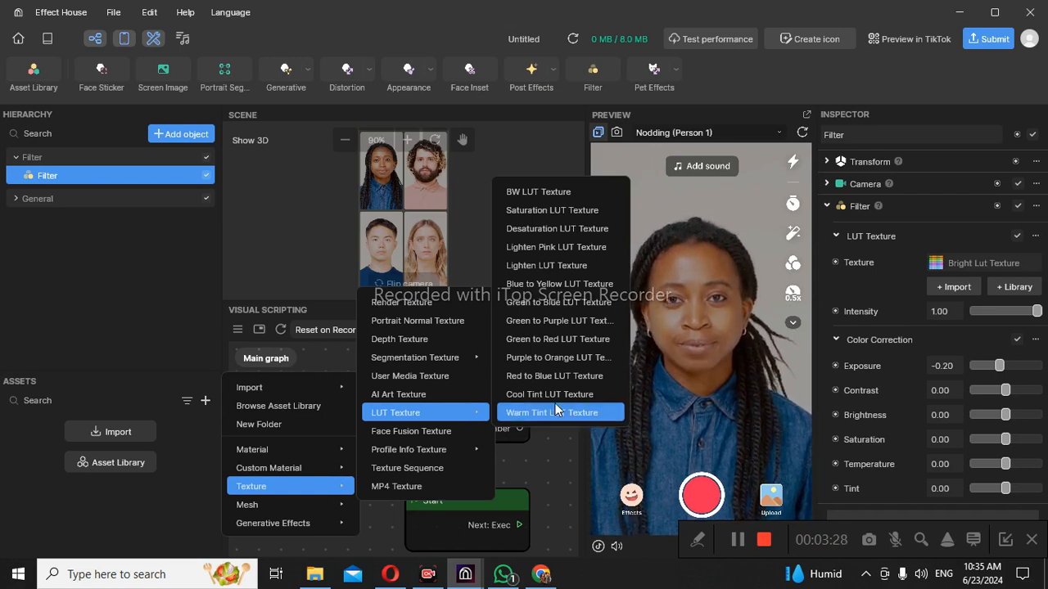
click(570, 292)
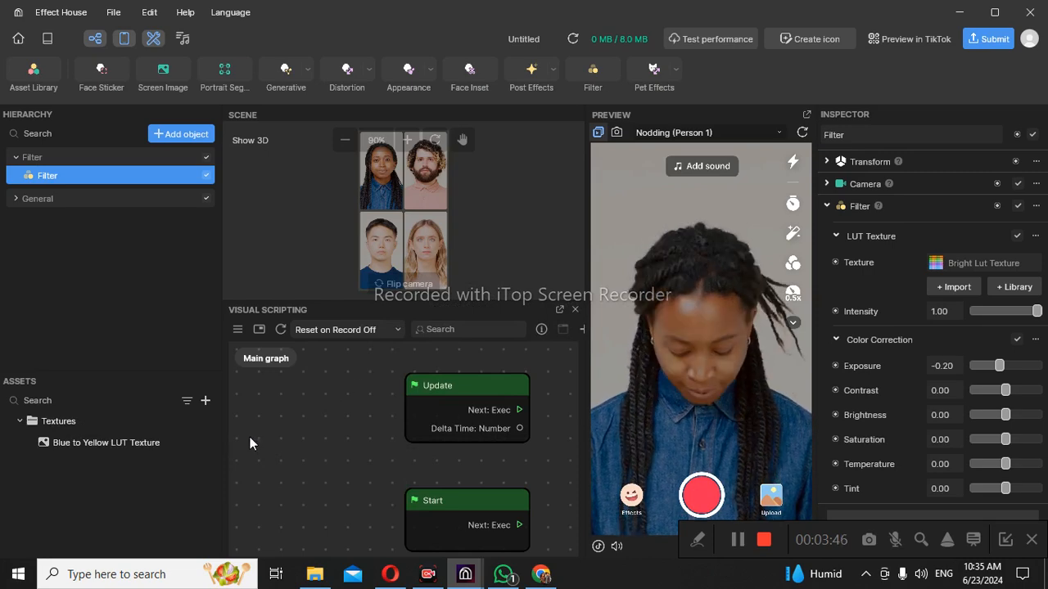
click(128, 443)
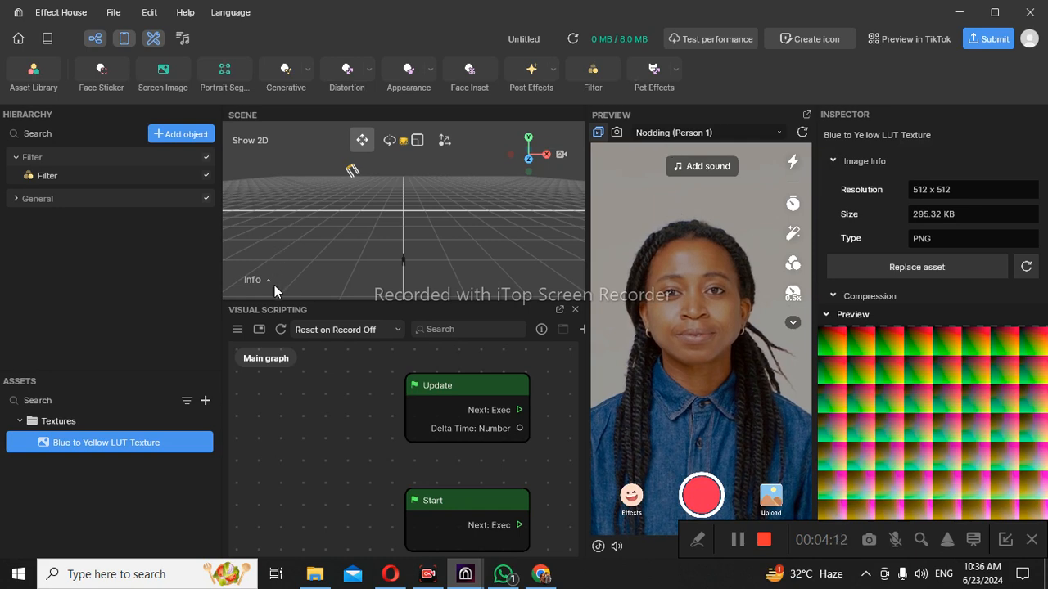
click(93, 176)
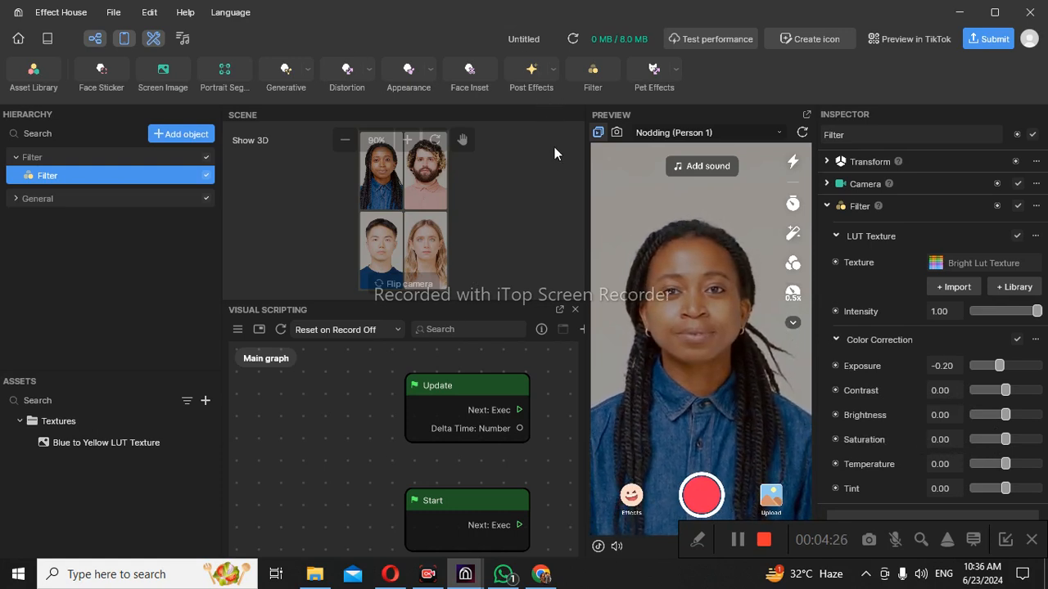
click(548, 69)
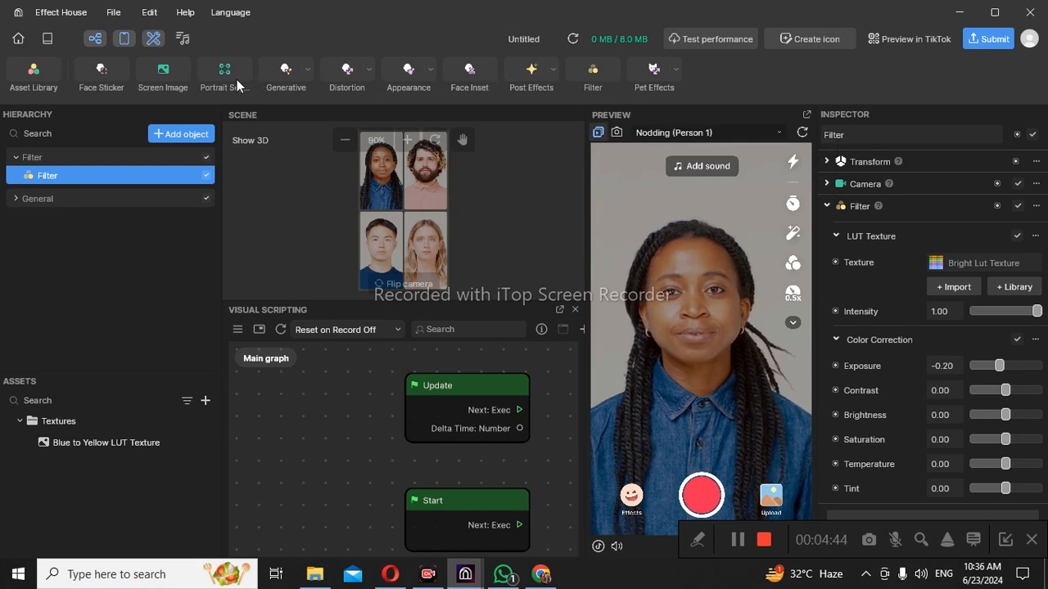
click(304, 74)
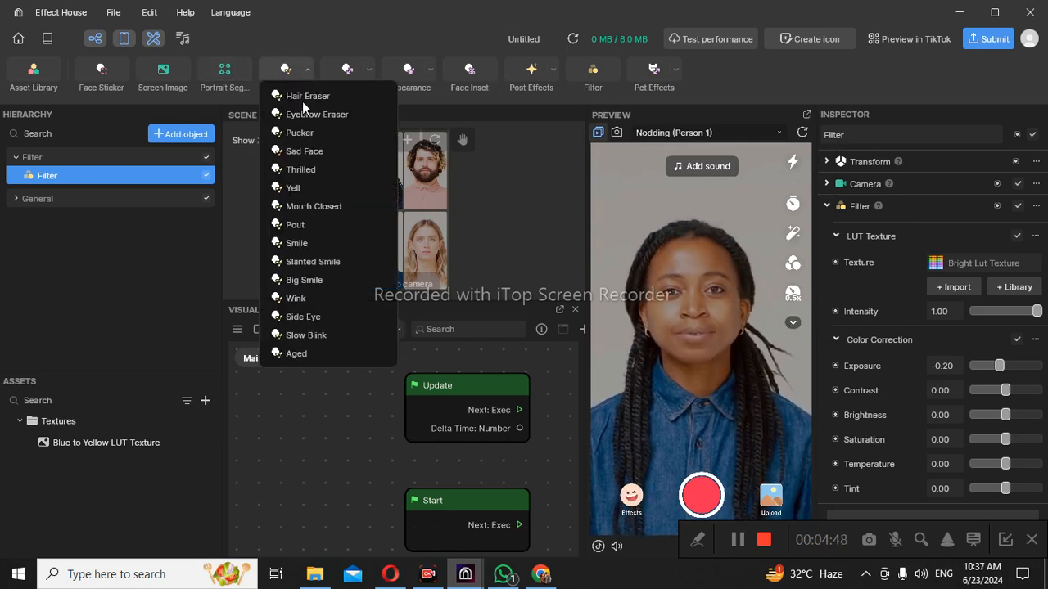
mouse_move(318, 130)
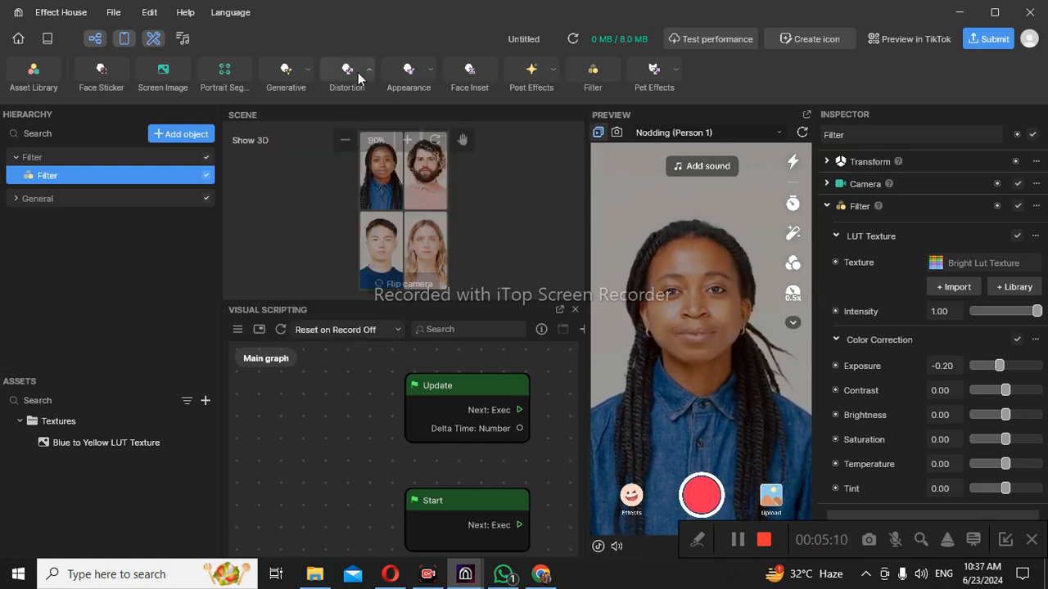
mouse_move(398, 64)
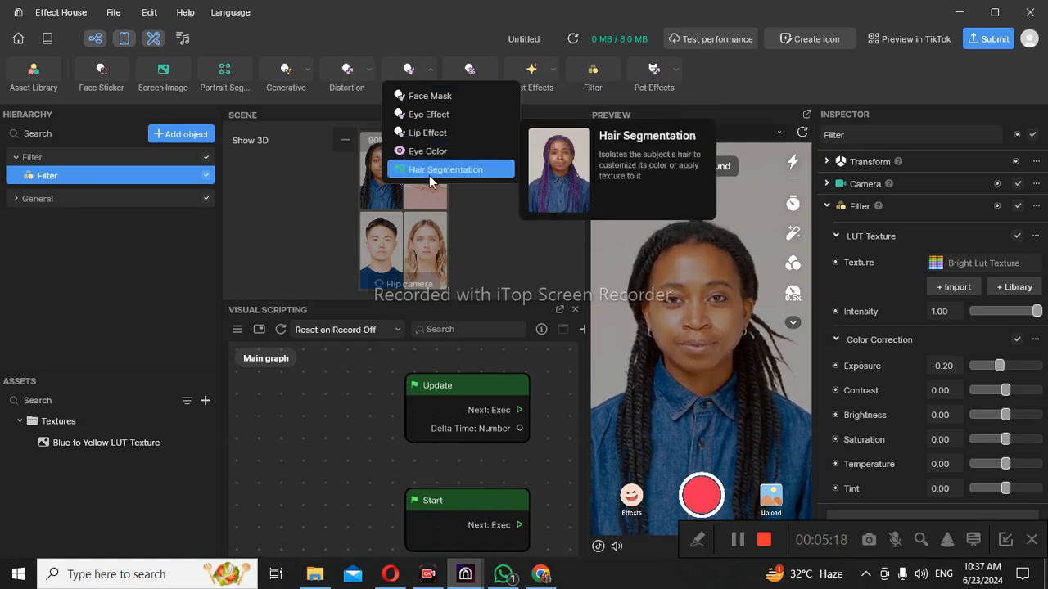
click(326, 158)
Step: Add a Lip Effect from the appearance effects and set its face mask opacity to 1.00
click(422, 74)
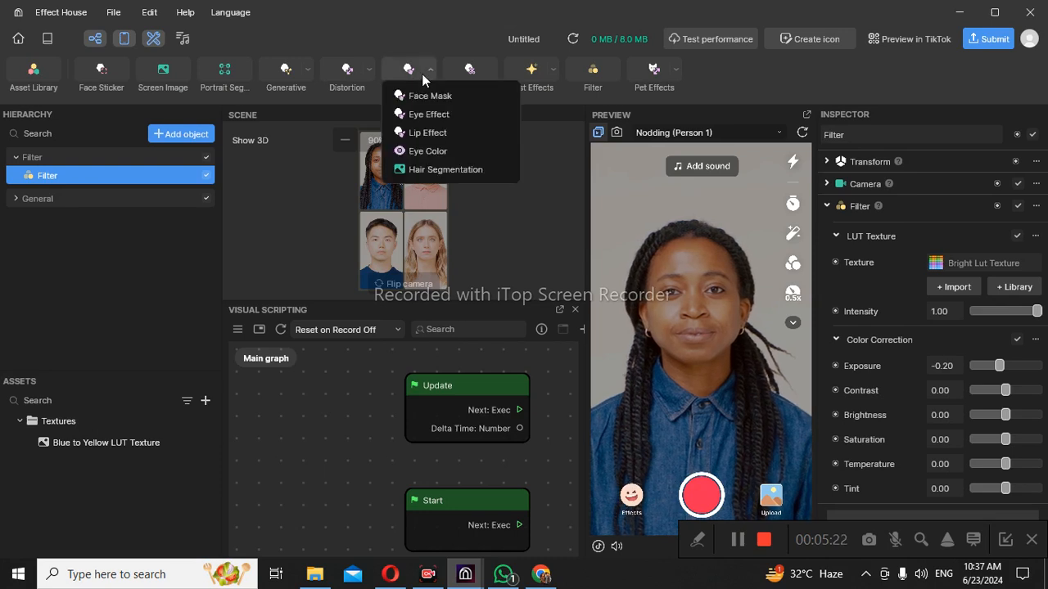
click(423, 131)
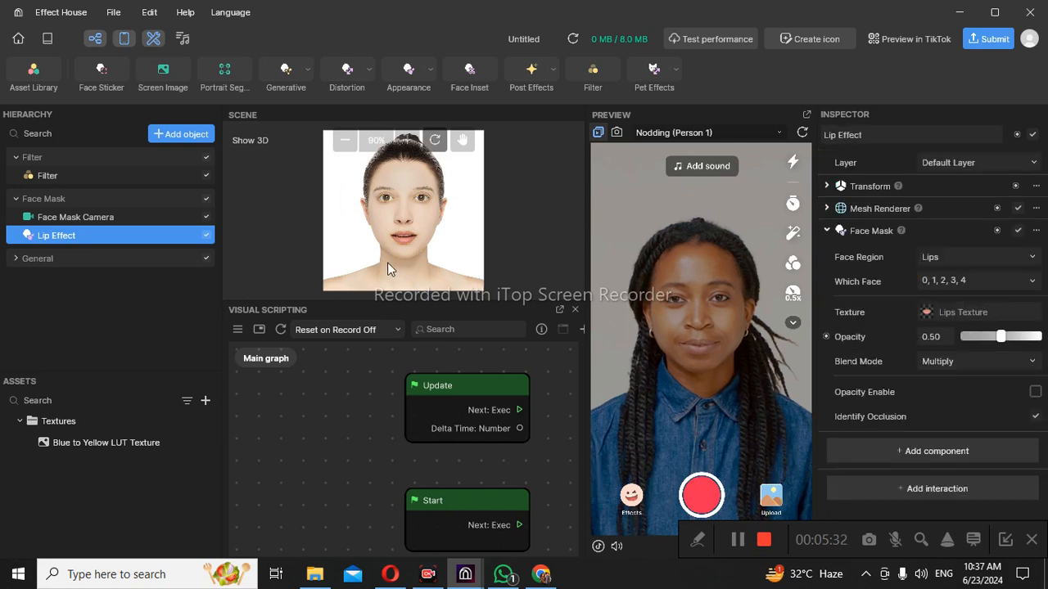
click(1038, 337)
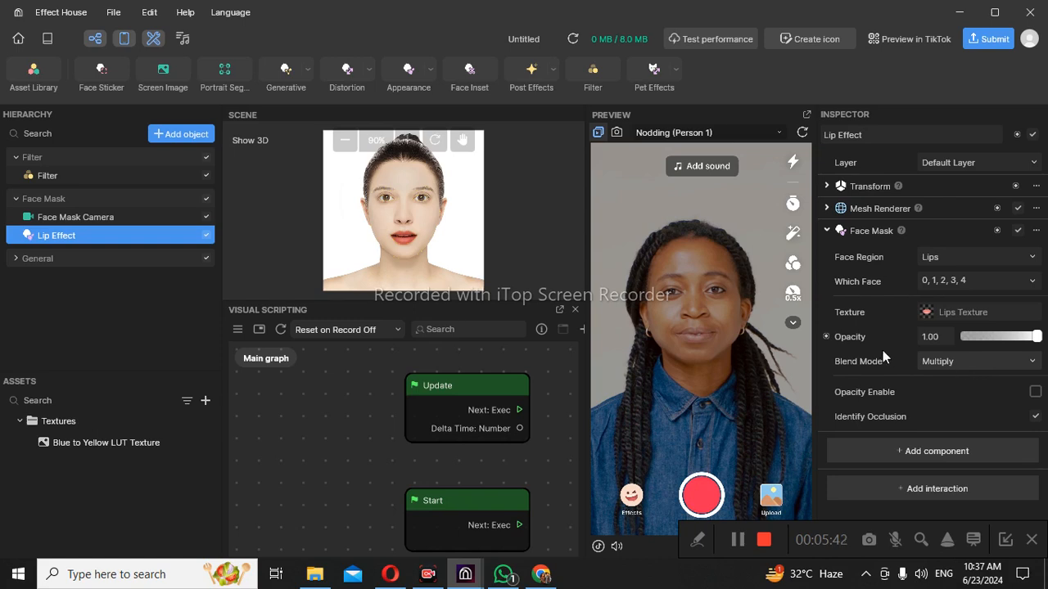
Step: Enable the opacity texture on the Lip Effect's face mask and set its color to red #EE0101
click(1034, 394)
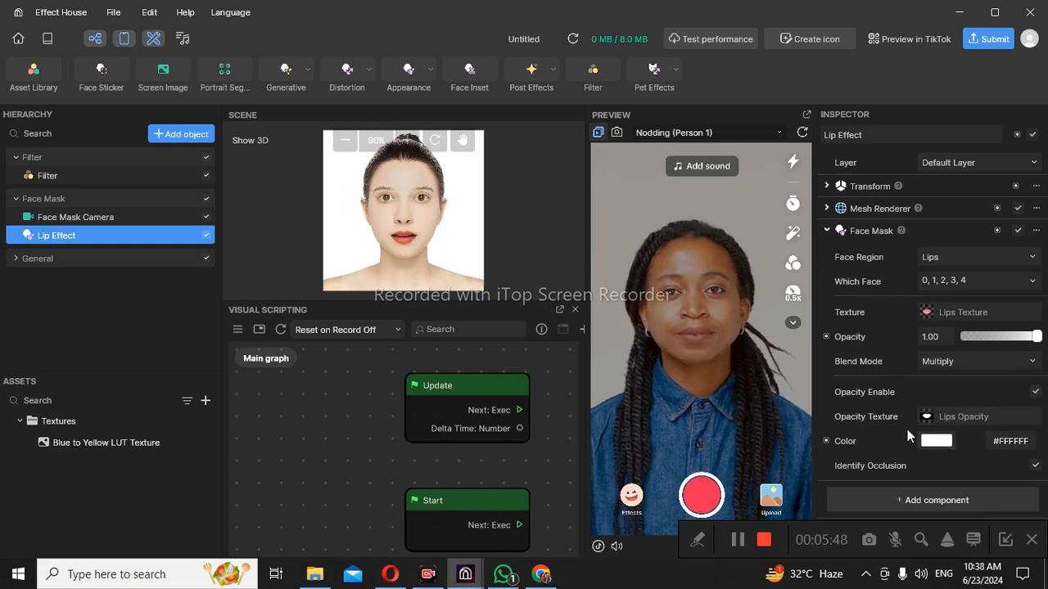
click(933, 440)
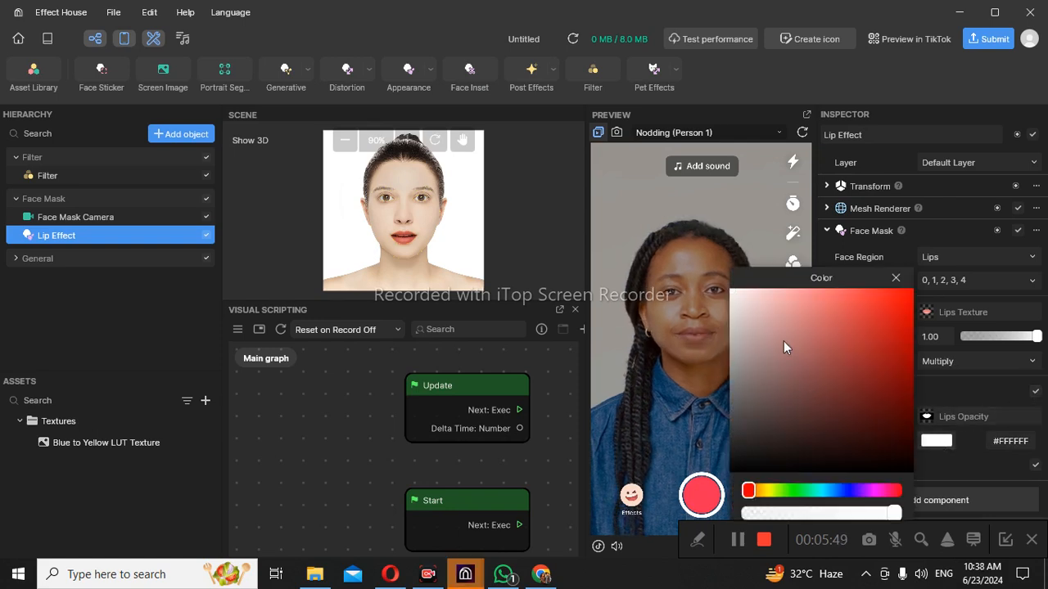
click(912, 304)
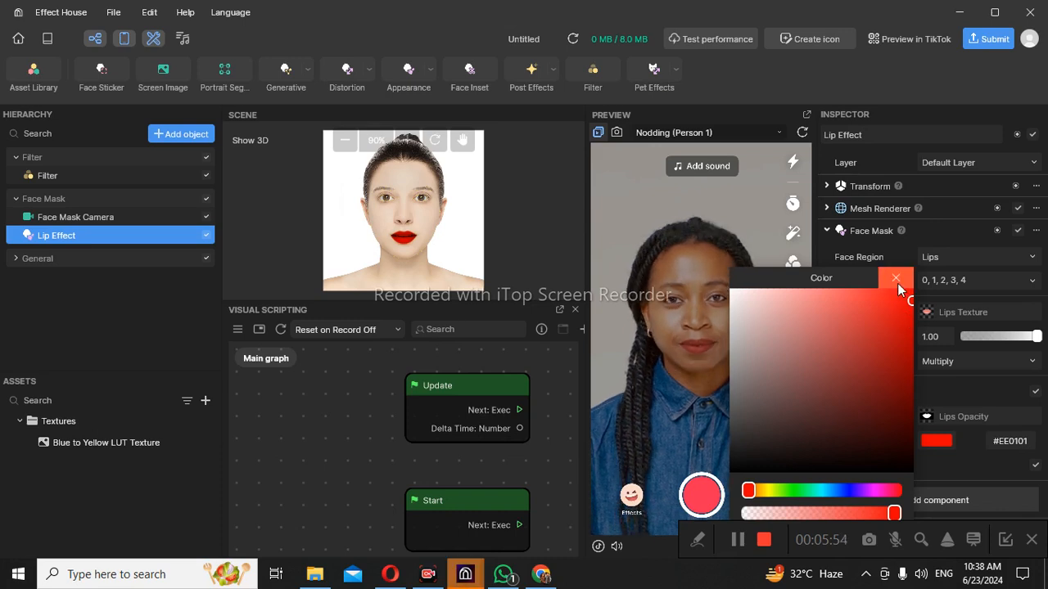
Step: Close the color picker, open the Asset Library and reload its content
click(897, 280)
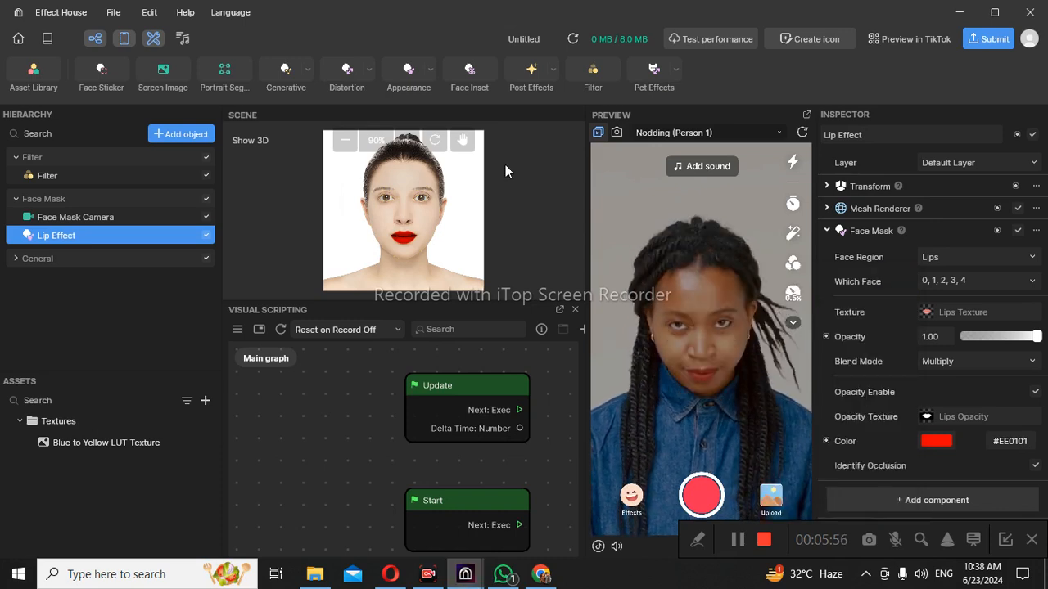
click(33, 76)
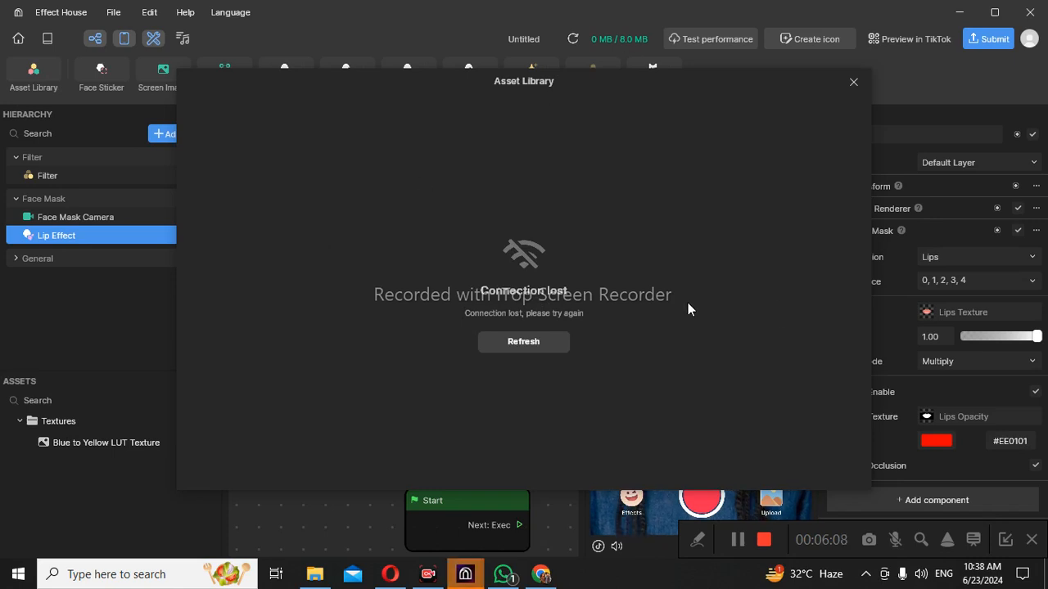
click(537, 339)
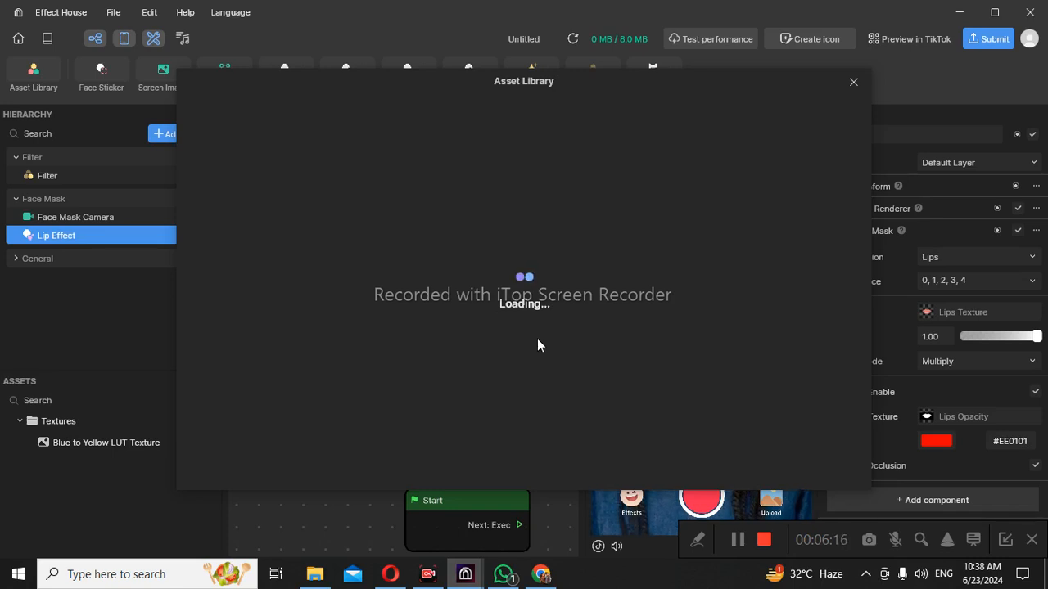
click(537, 344)
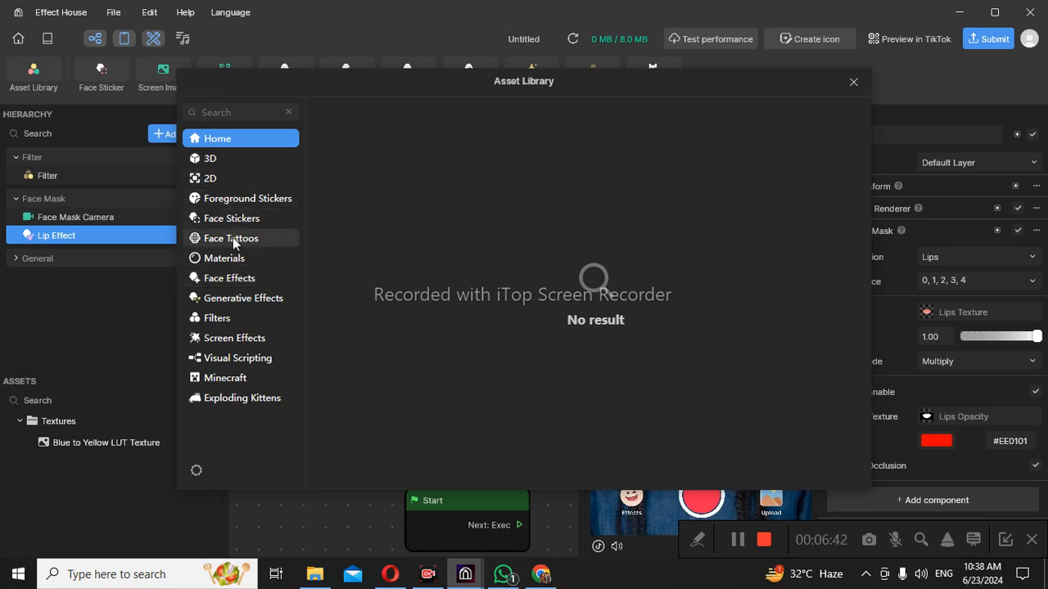
Step: Browse the library's Face Effects and download Earthy Makeup from the Makeup category
click(231, 281)
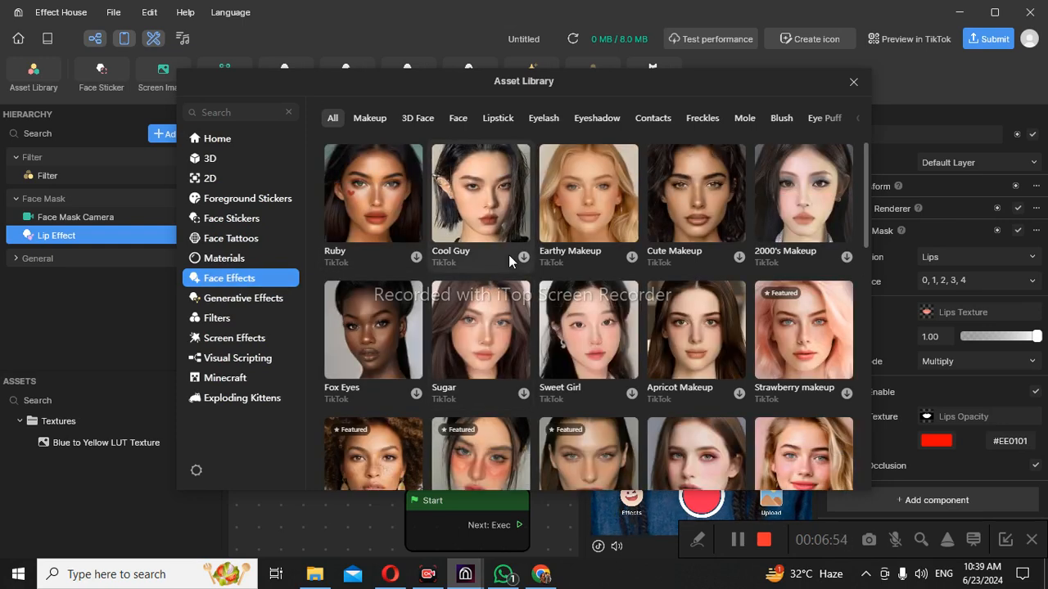
scroll(577, 272, down, 3)
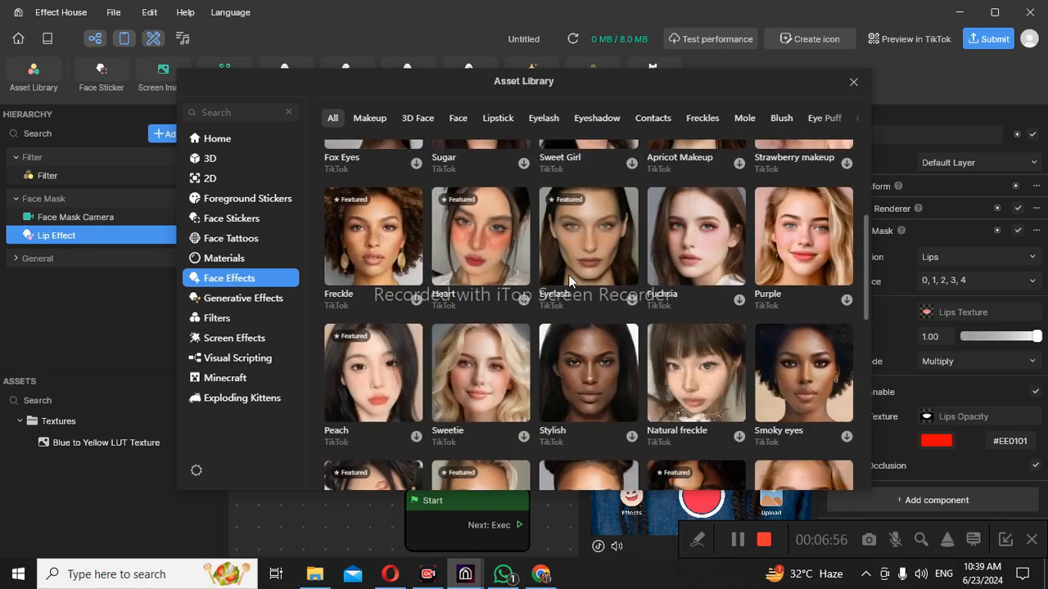
scroll(559, 267, down, 3)
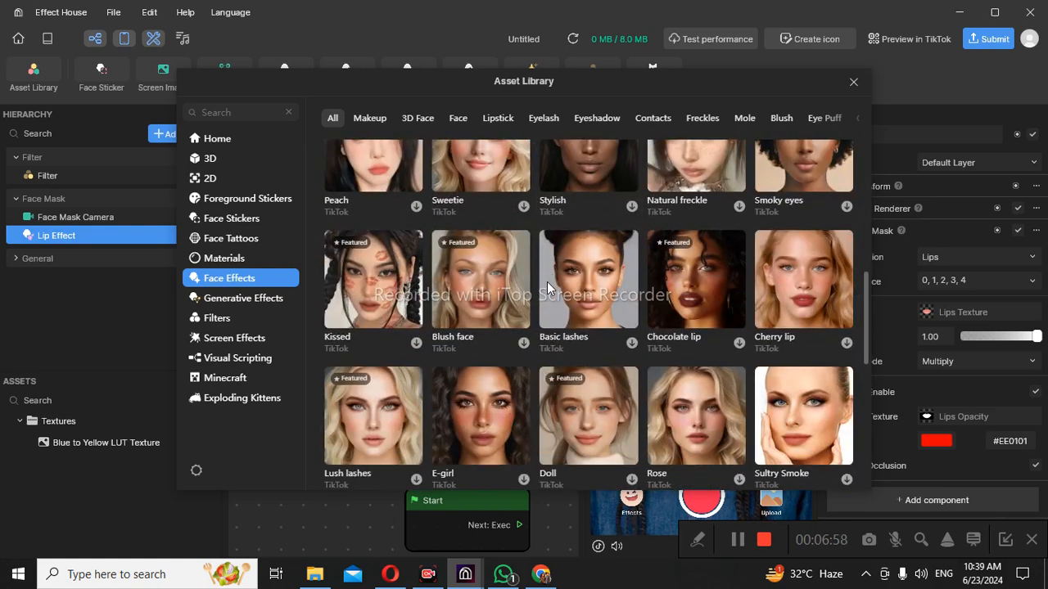
scroll(546, 282, down, 3)
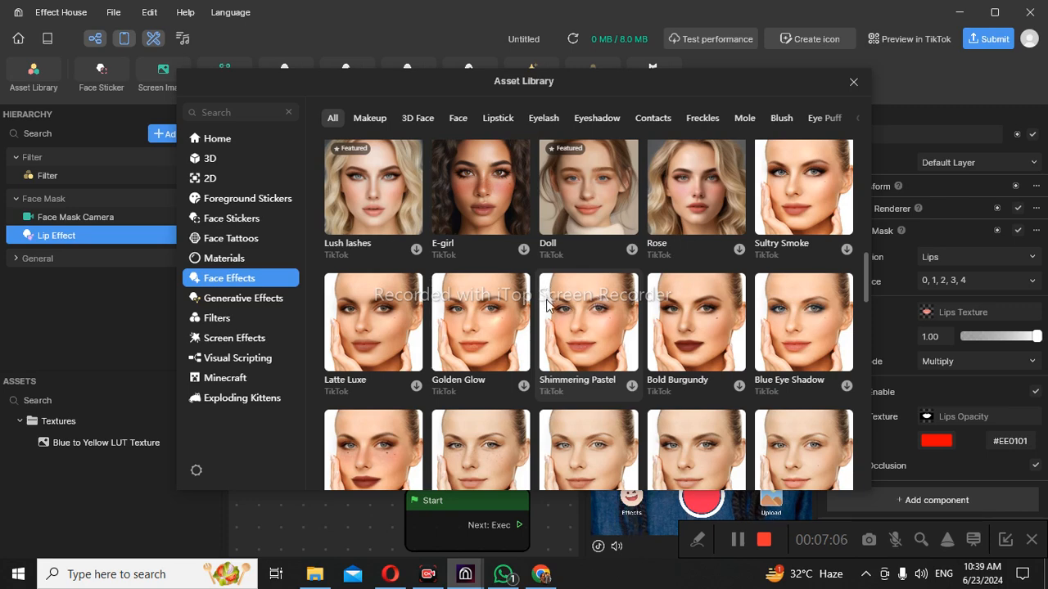
scroll(546, 291, down, 3)
scroll(546, 306, down, 3)
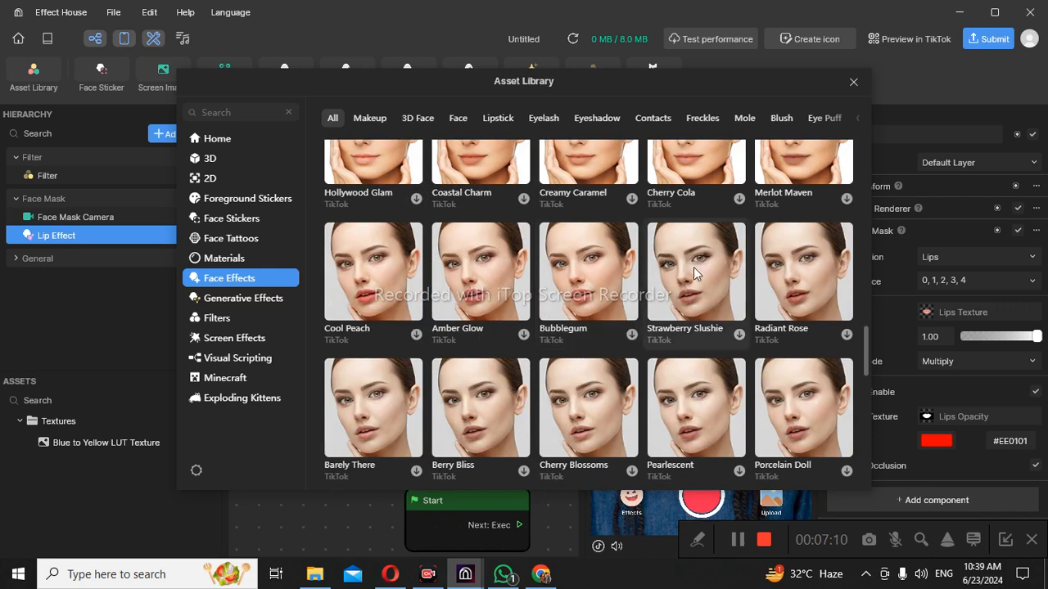
scroll(680, 351, down, 3)
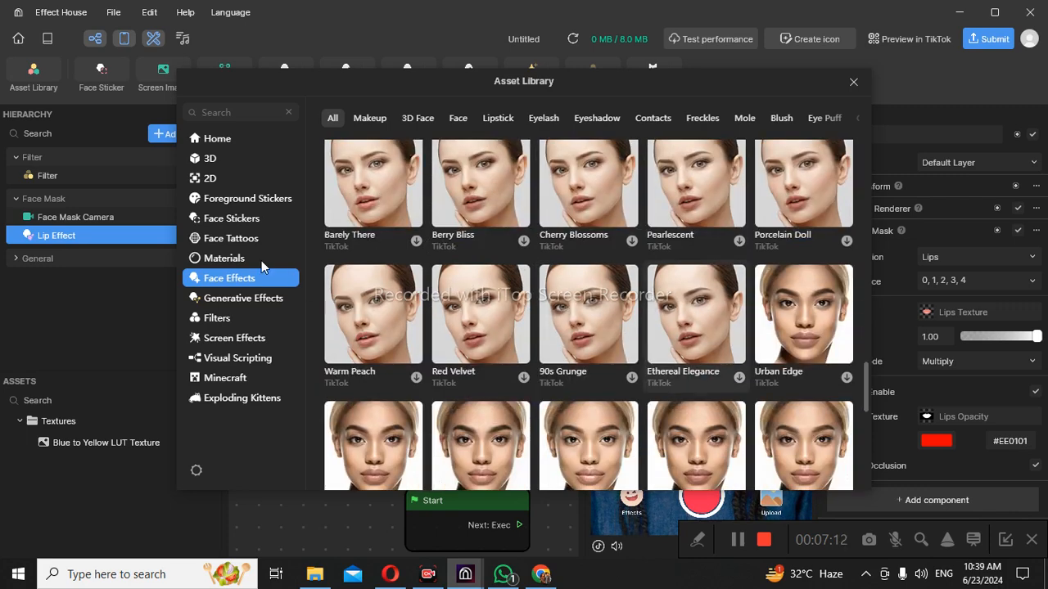
click(371, 125)
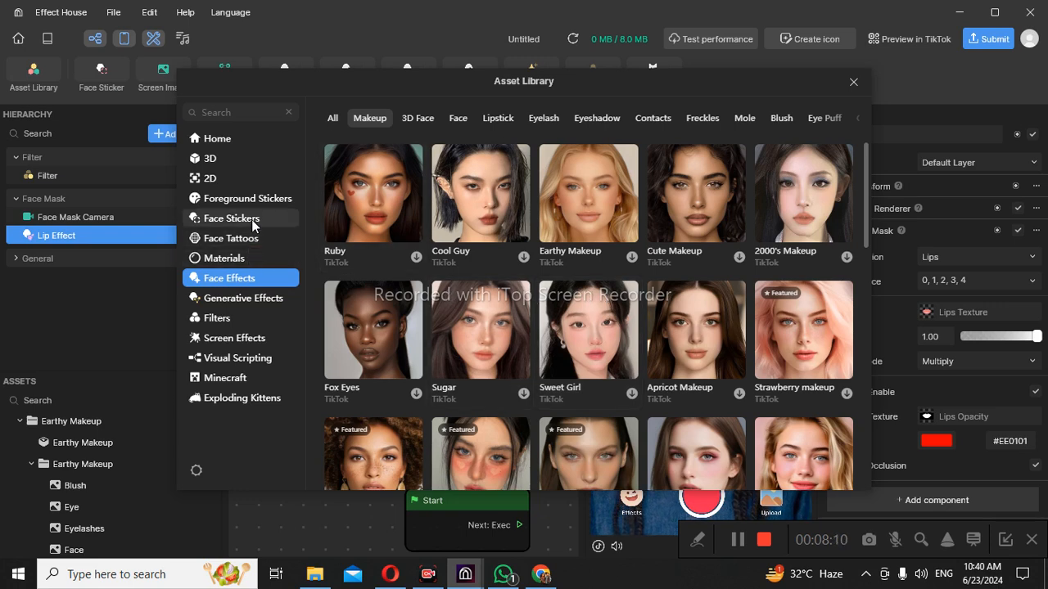
Step: Browse the library's Natural filters and add the Ashen filter to the project
click(230, 319)
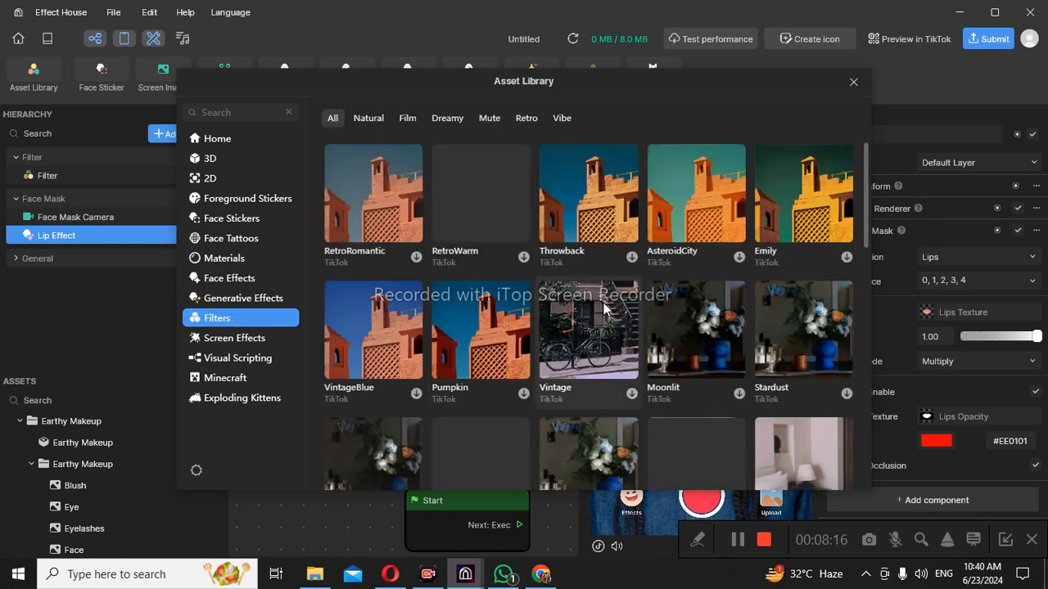
scroll(611, 313, down, 3)
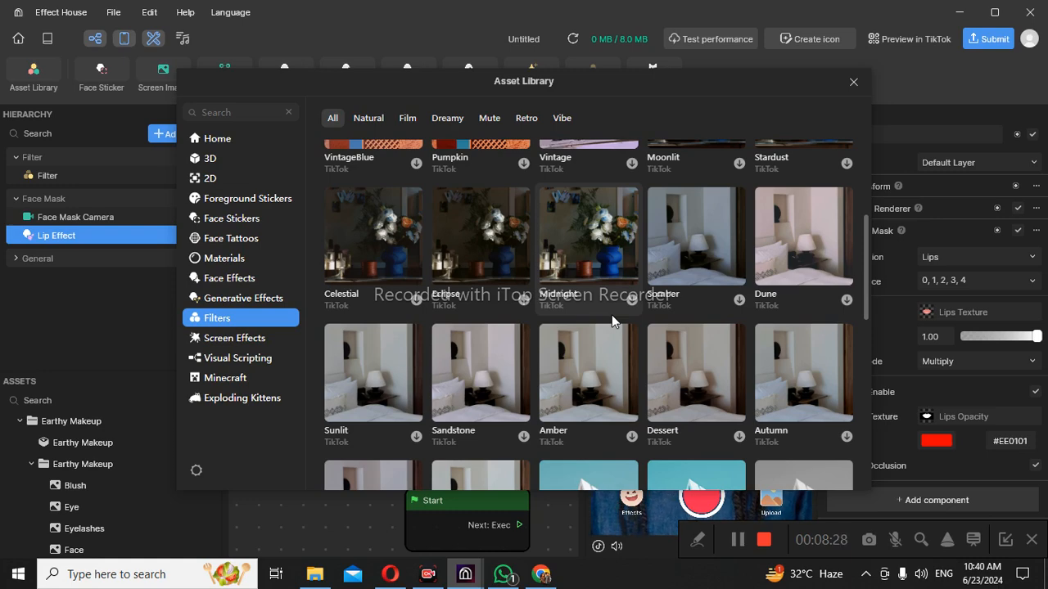
scroll(611, 315, down, 3)
click(384, 121)
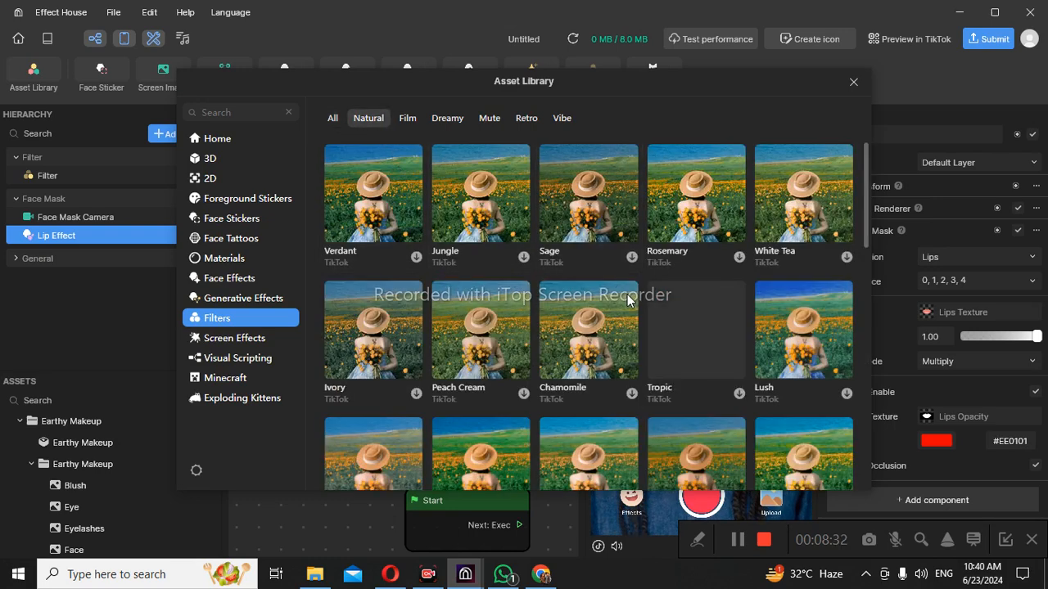
scroll(618, 302, down, 3)
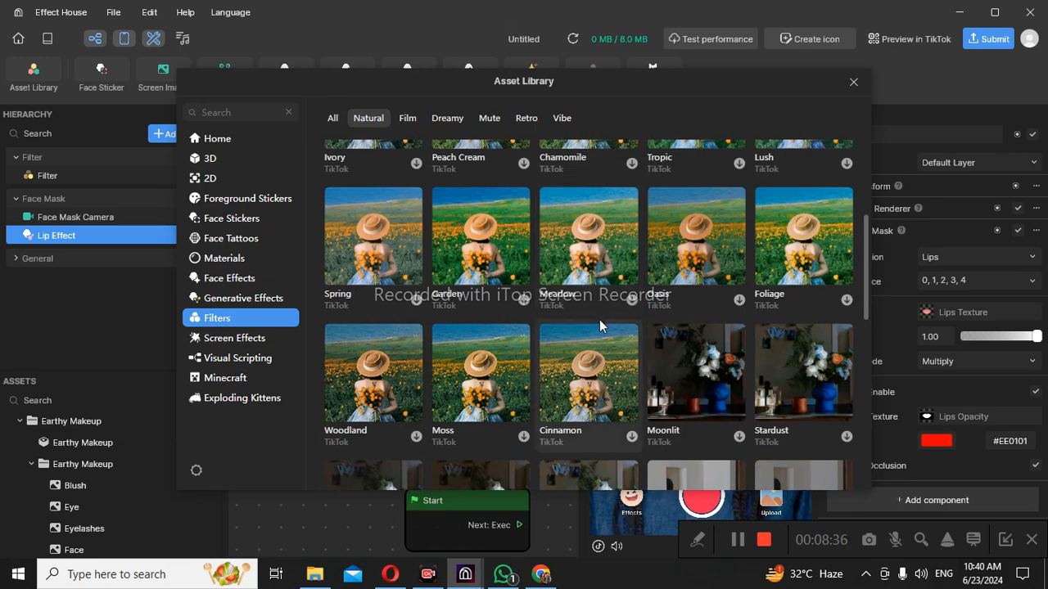
scroll(593, 314, down, 3)
scroll(592, 314, down, 2)
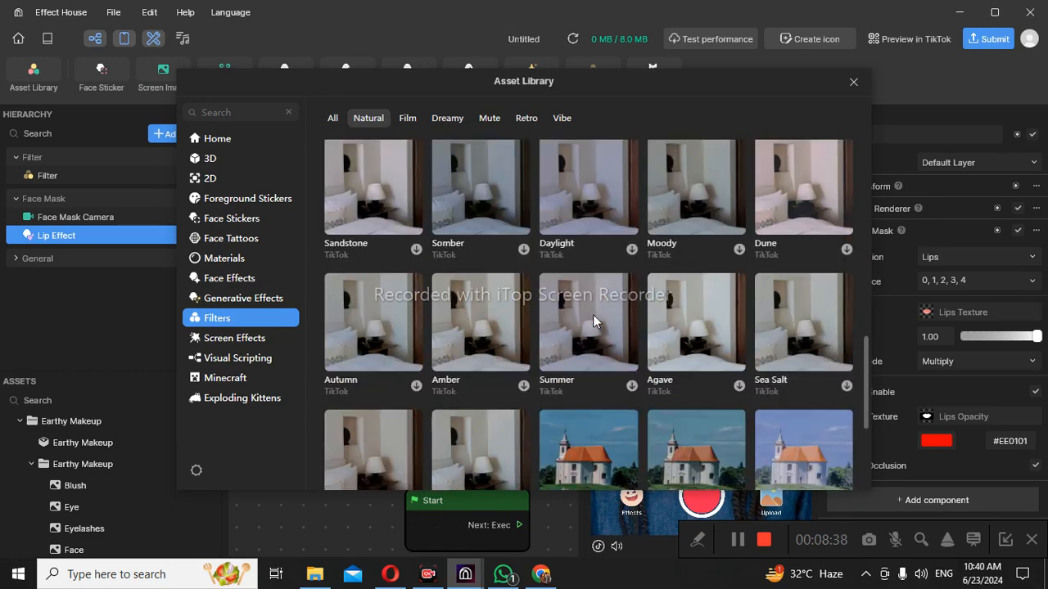
scroll(593, 318, down, 4)
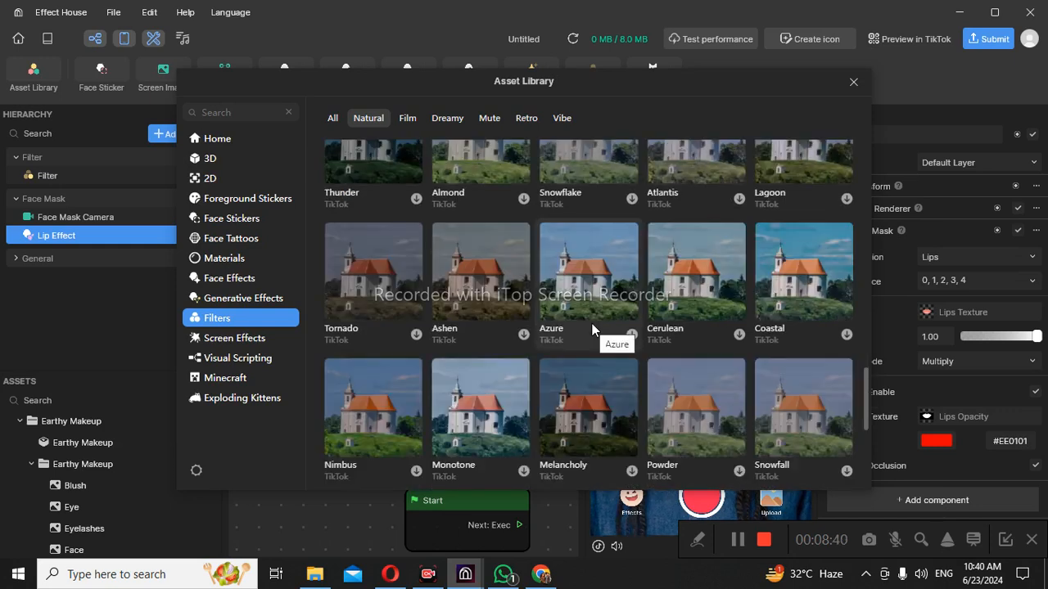
click(524, 335)
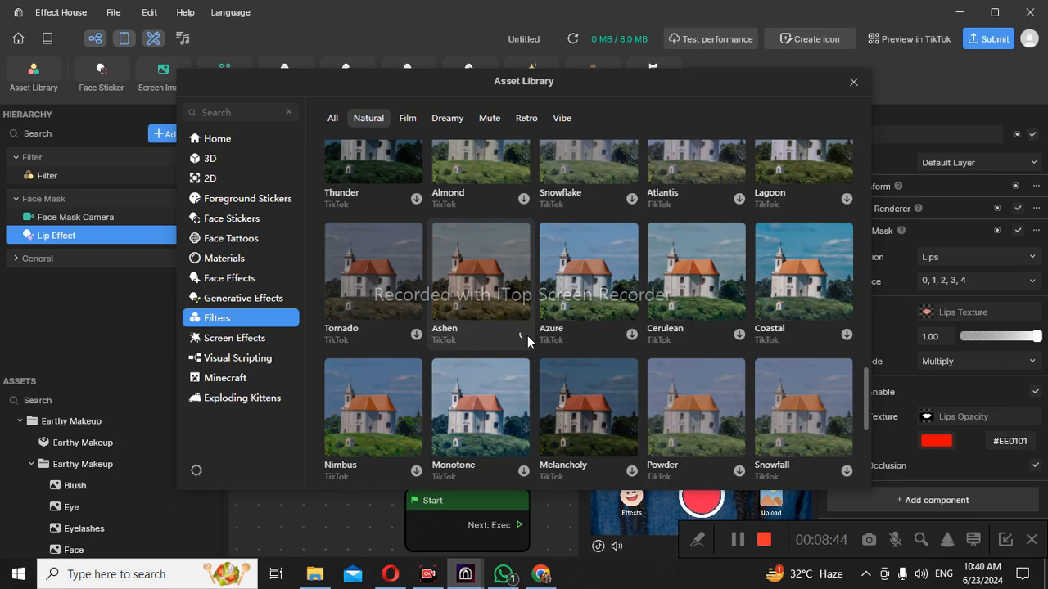
Step: Load the library's Screen Effects, look through them and close the Asset Library
click(257, 348)
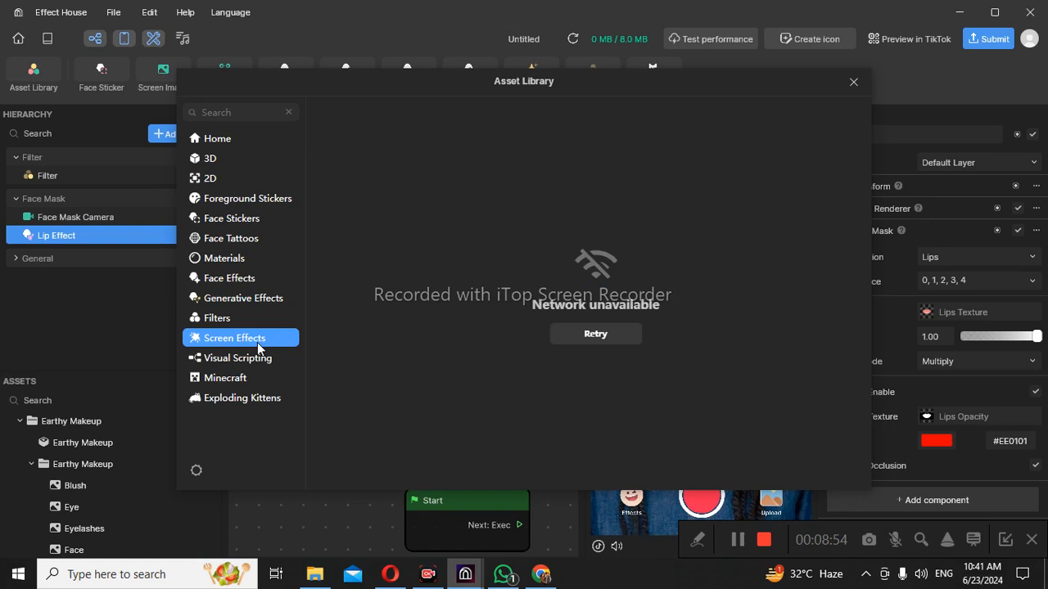
click(595, 334)
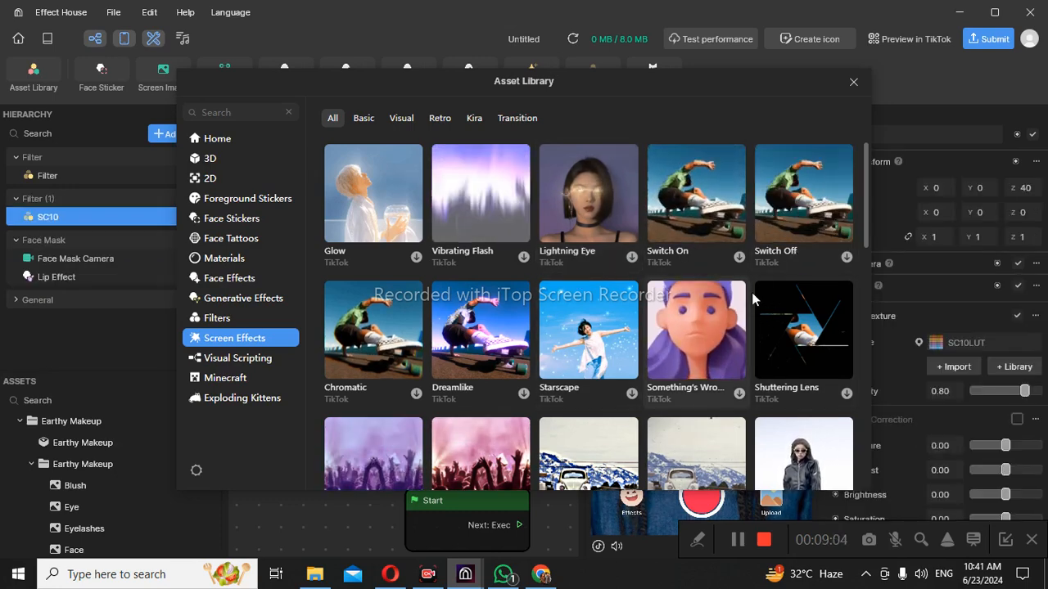
scroll(753, 329, down, 5)
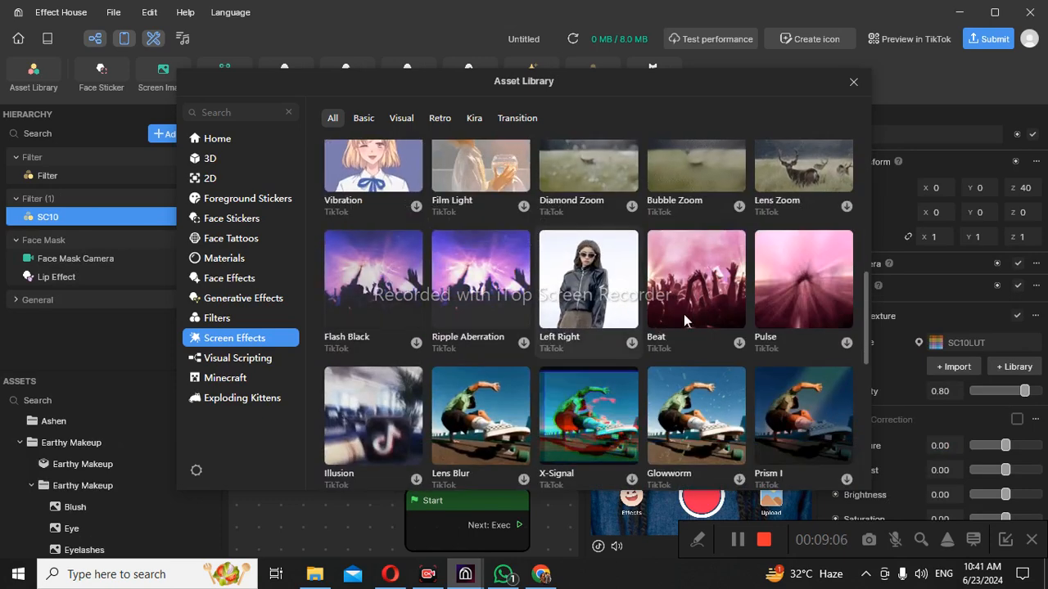
scroll(723, 310, down, 3)
scroll(668, 322, down, 3)
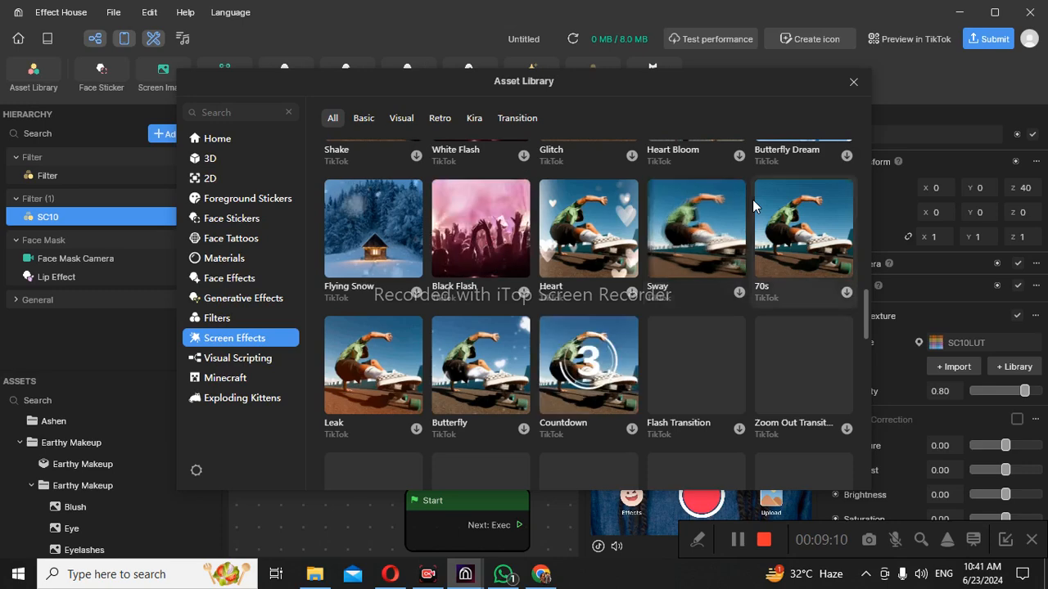
click(854, 82)
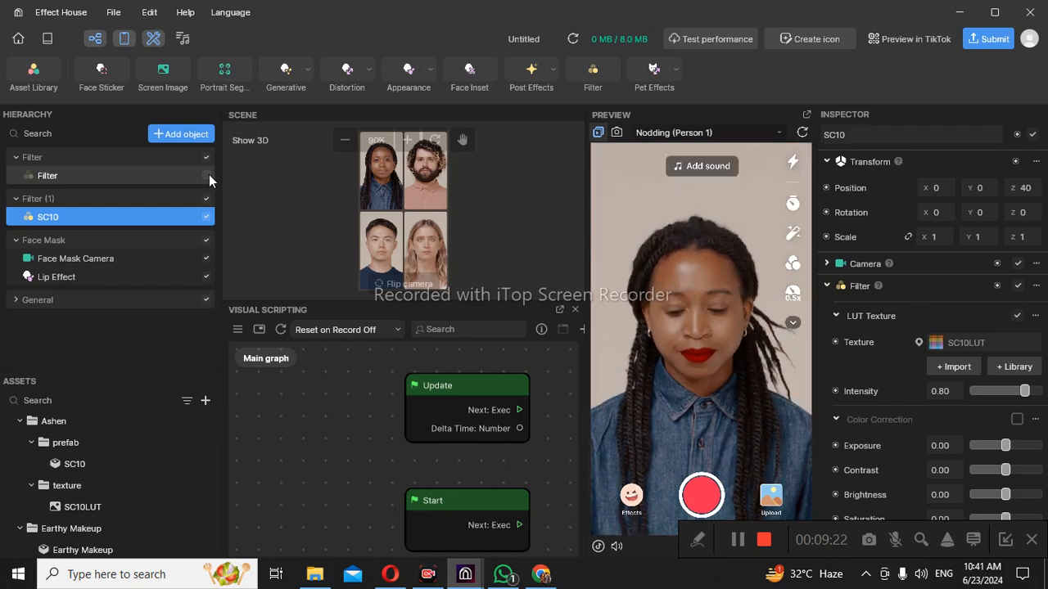
Step: Turn off the original Filter, then set the SC10 filter's LUT intensity to 1.00 and exposure to 0.30
click(207, 175)
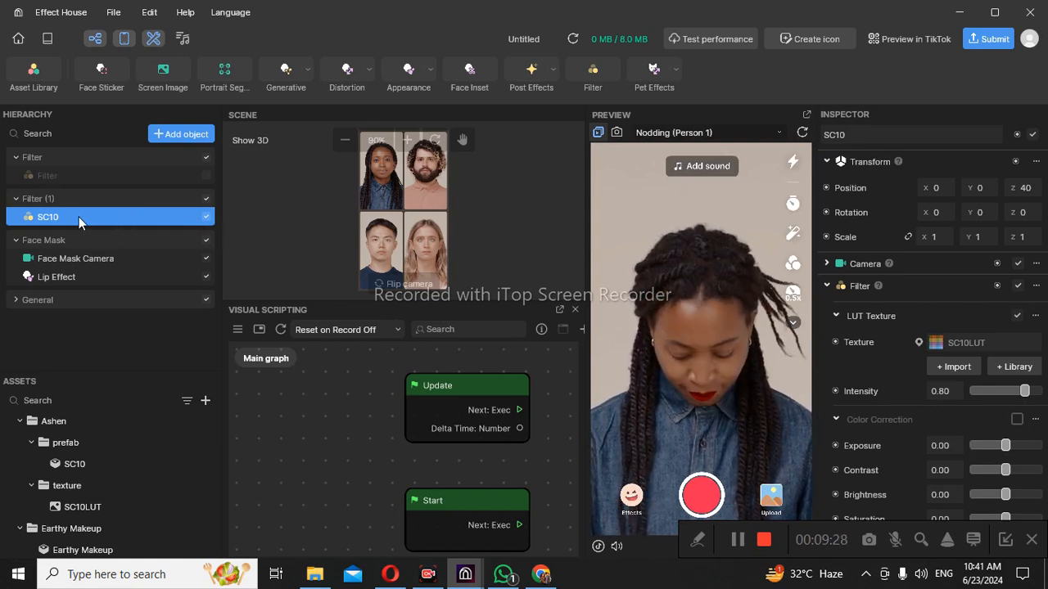
mouse_move(1024, 391)
mouse_down()
mouse_move(974, 393)
mouse_move(1039, 392)
mouse_up()
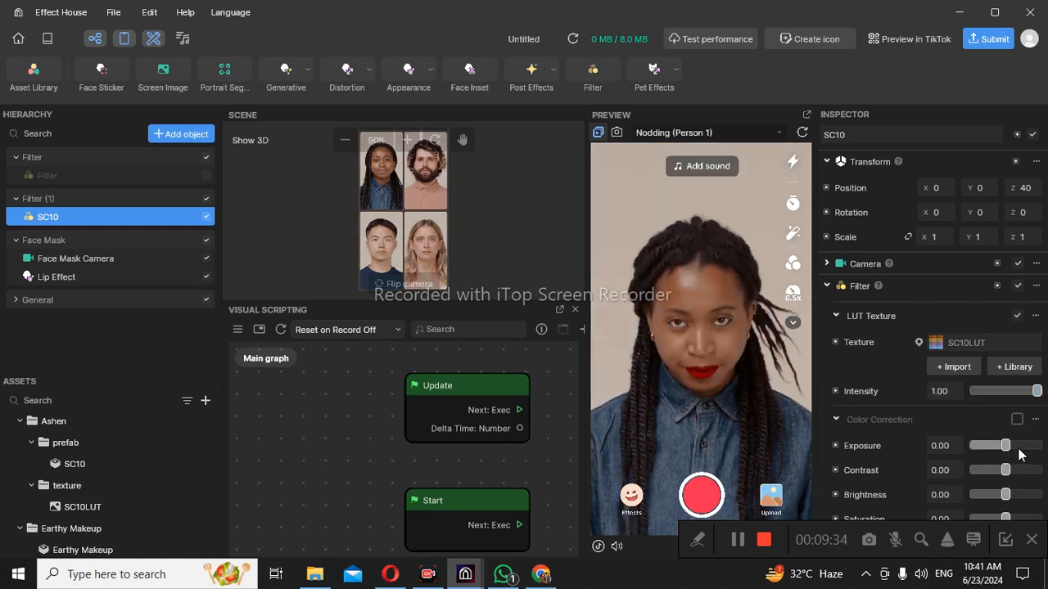
drag(1006, 446, 1015, 446)
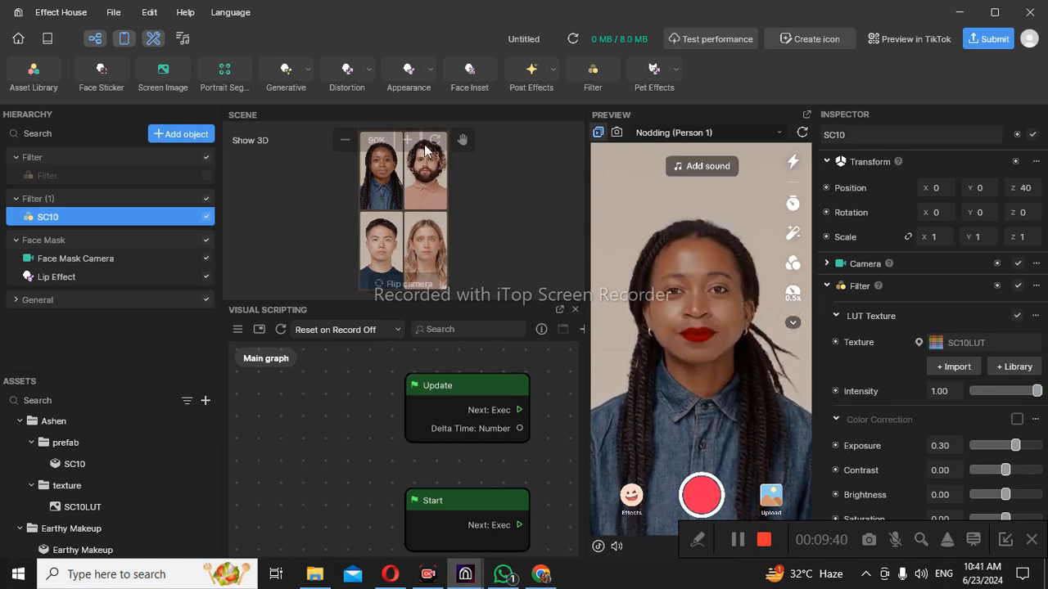
Step: Add a Vignette post effect and set its power to 0.96
click(542, 77)
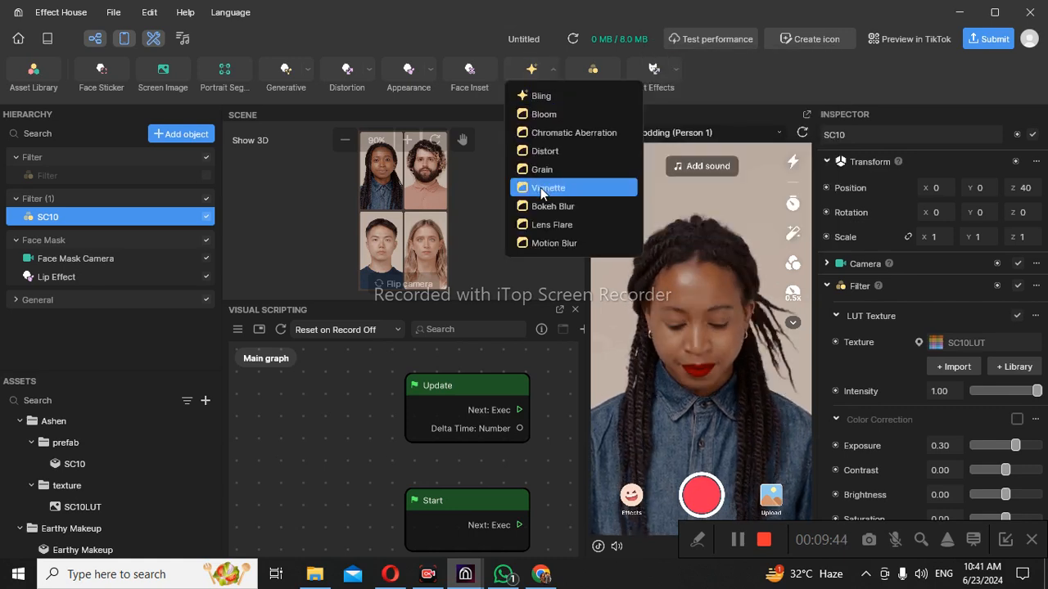
click(543, 214)
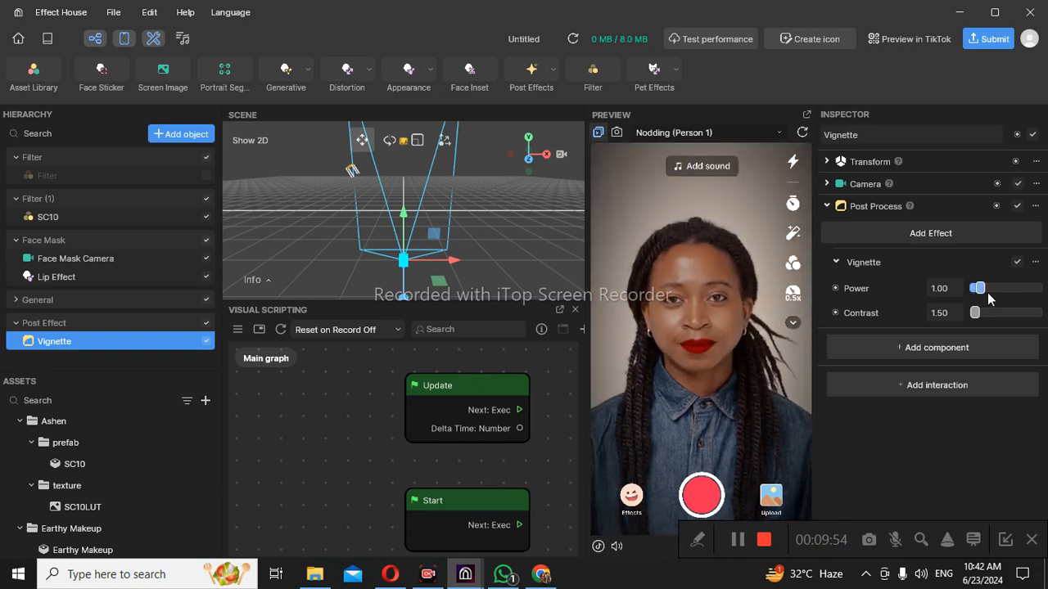
drag(988, 293, 975, 288)
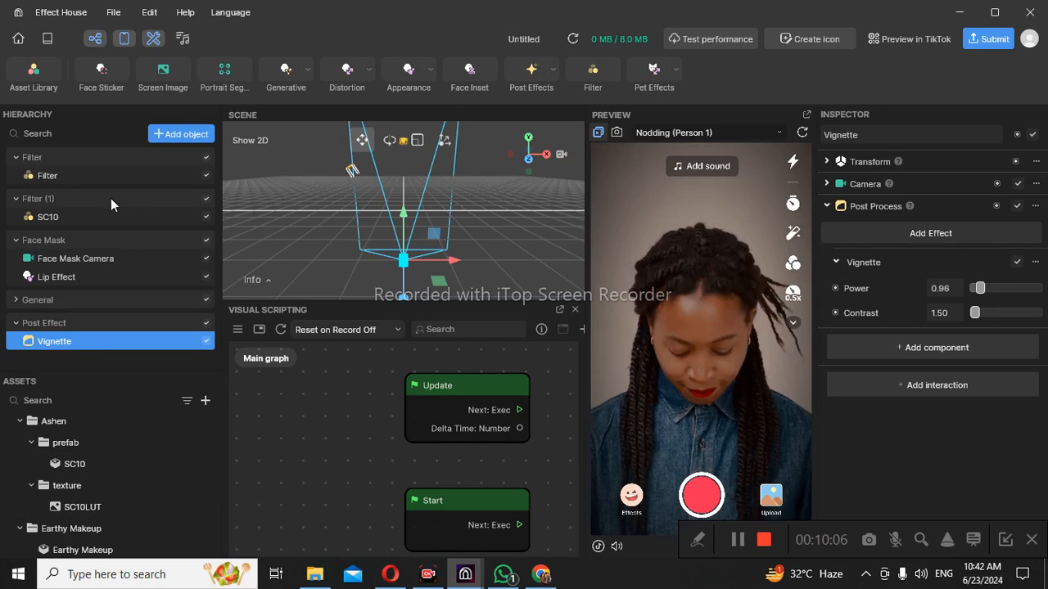
Step: Try the Eye texture from Earthy Makeup as the LUT texture of the original Filter
click(124, 175)
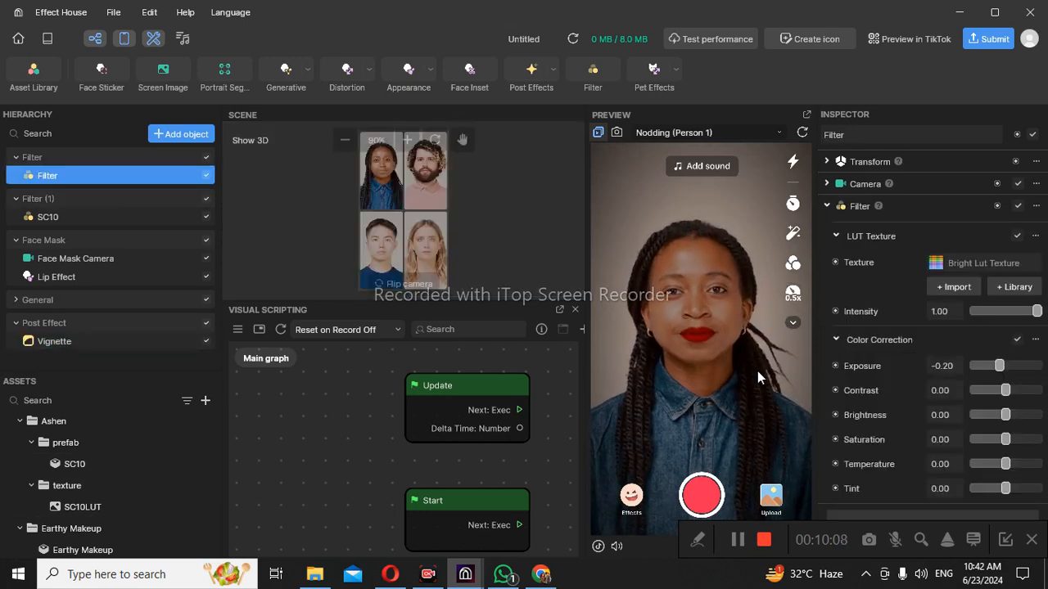
click(992, 262)
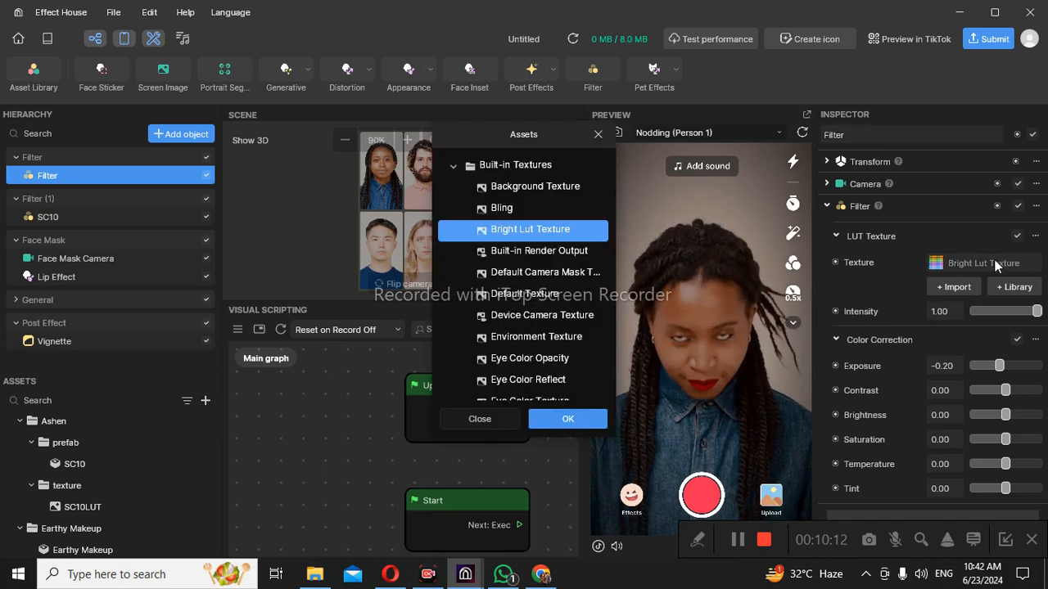
scroll(536, 346, down, 10)
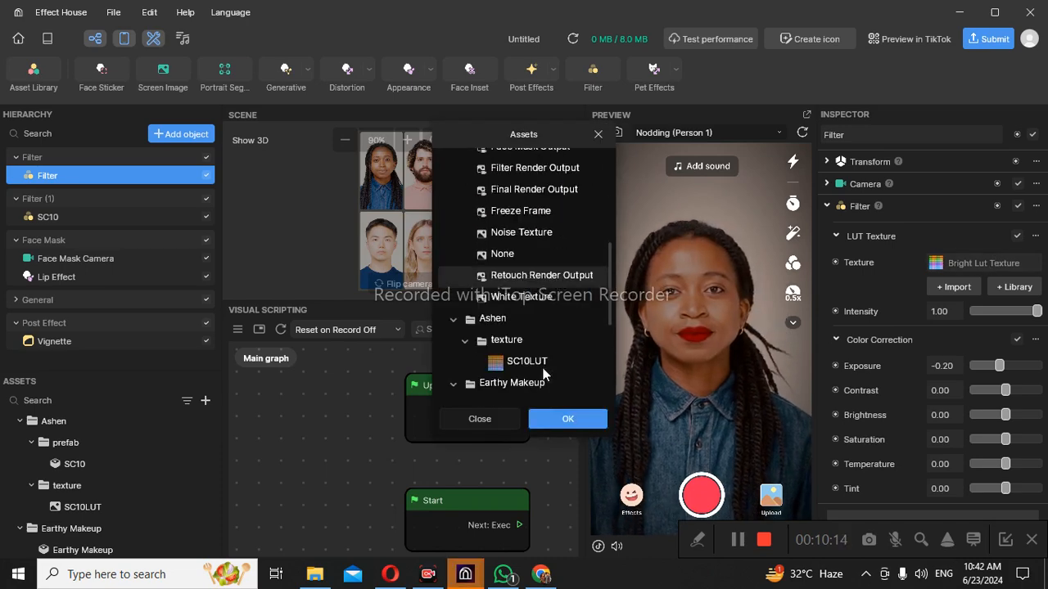
click(534, 357)
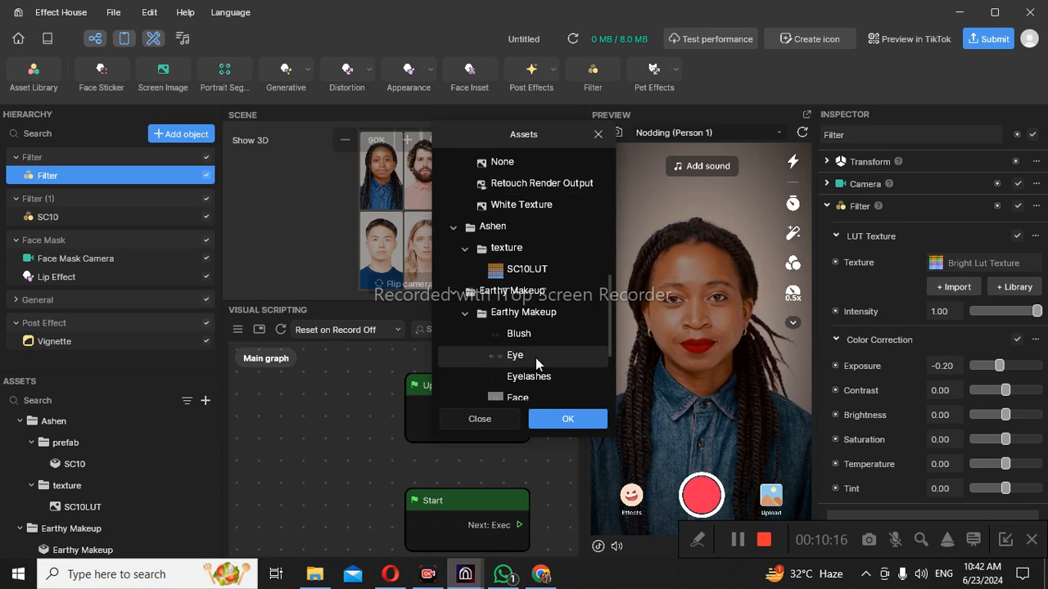
scroll(535, 354, down, 1)
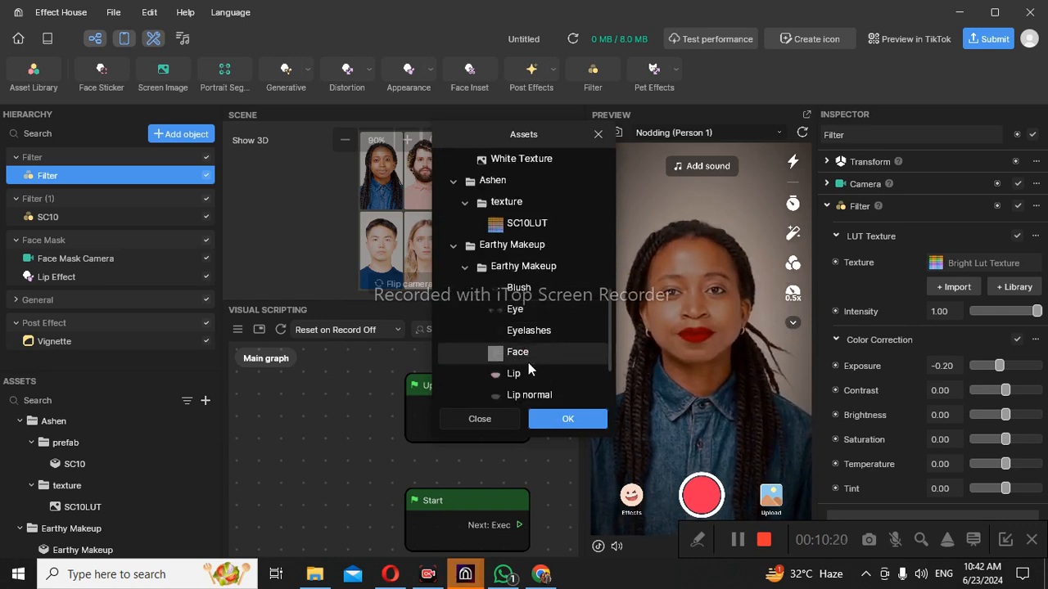
scroll(528, 366, down, 1)
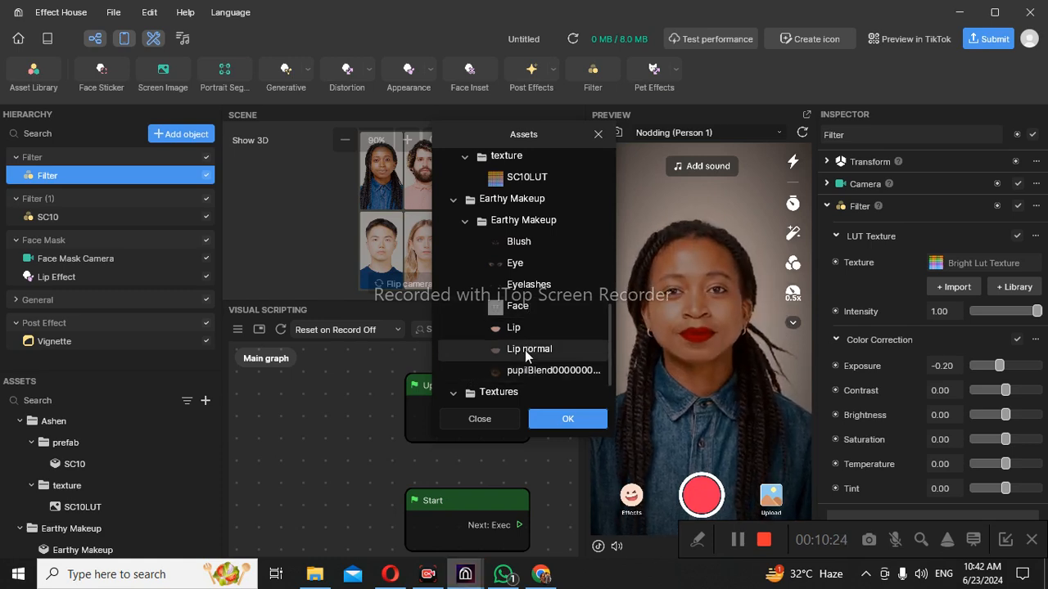
scroll(528, 368, down, 1)
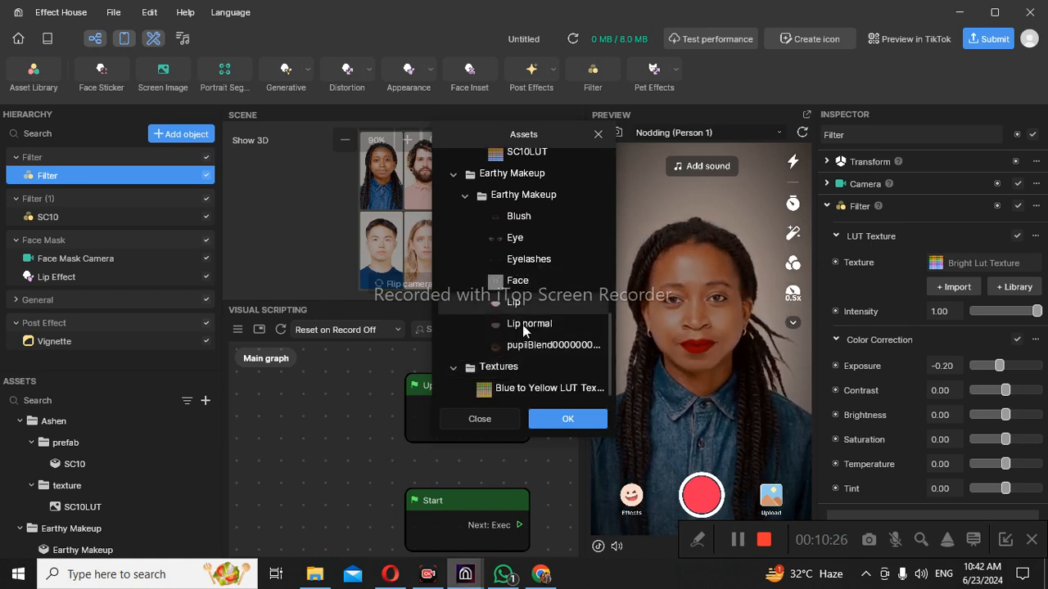
click(521, 239)
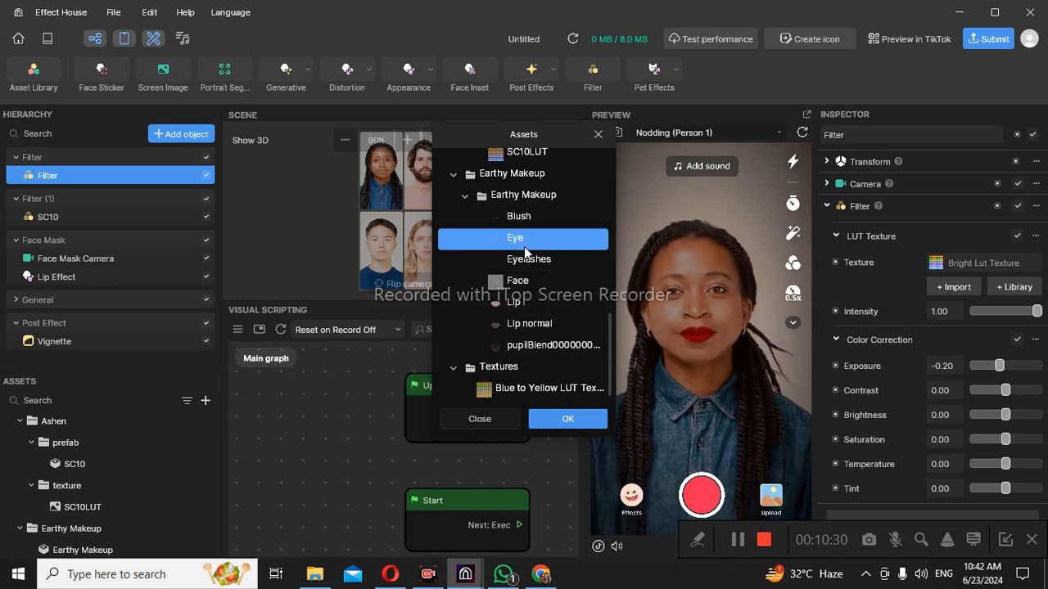
click(573, 419)
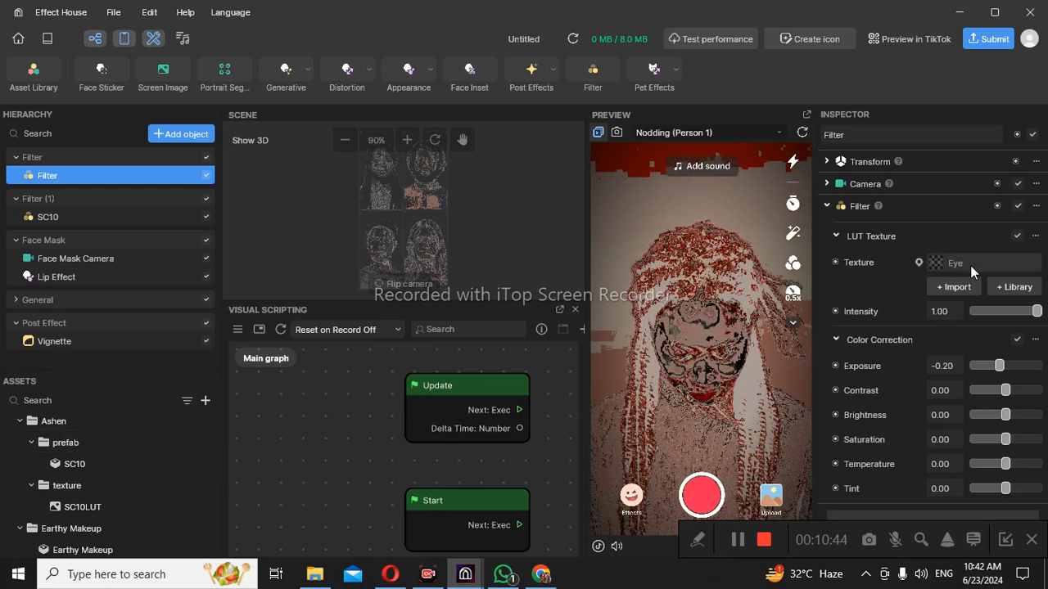
Step: Set the original Filter's LUT texture to the Blue to Yellow LUT texture
click(947, 265)
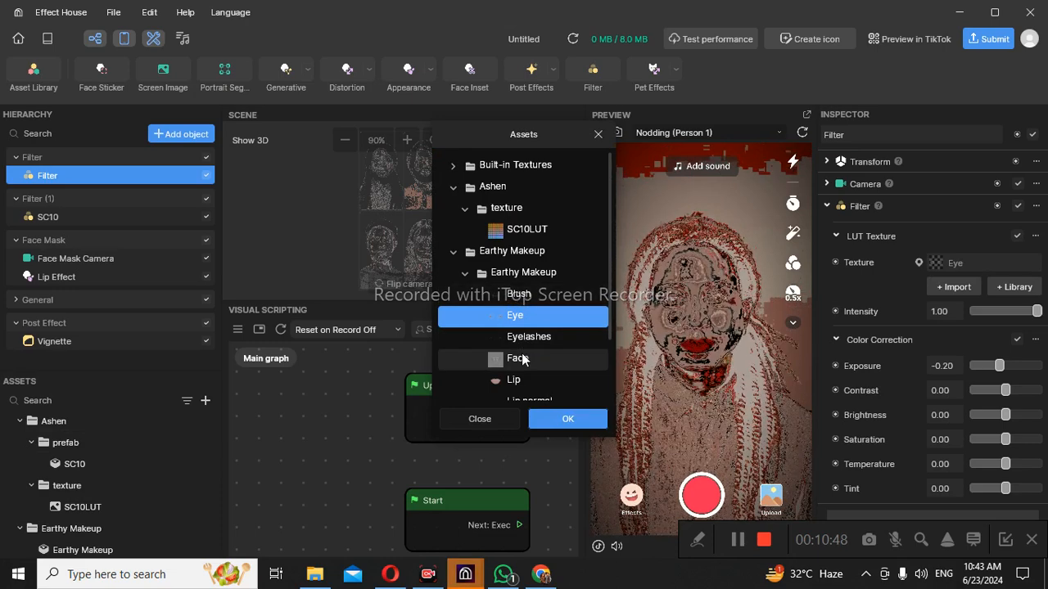
scroll(519, 367, down, 2)
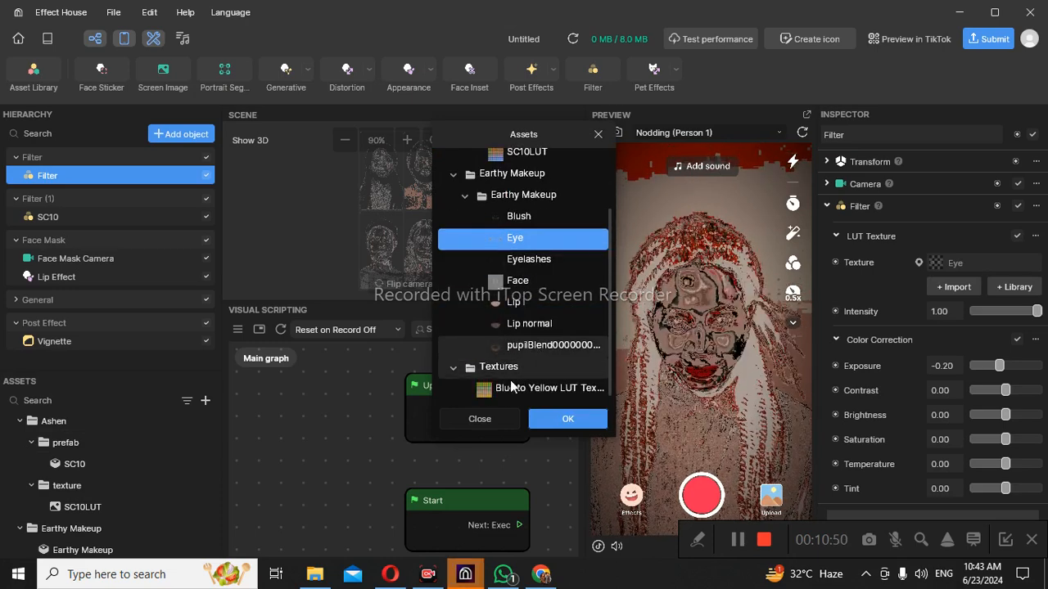
click(547, 390)
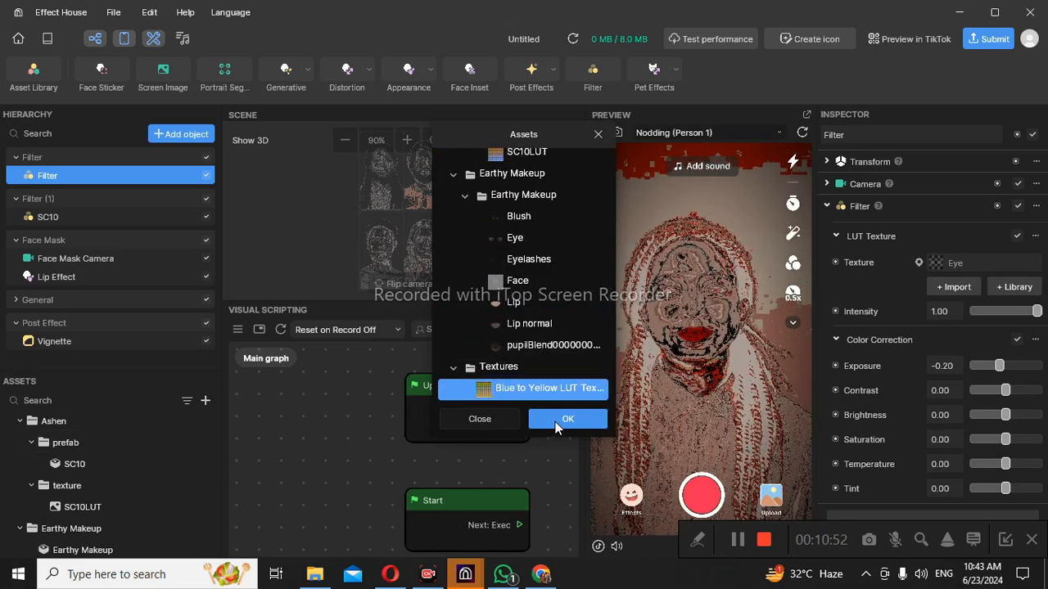
click(598, 422)
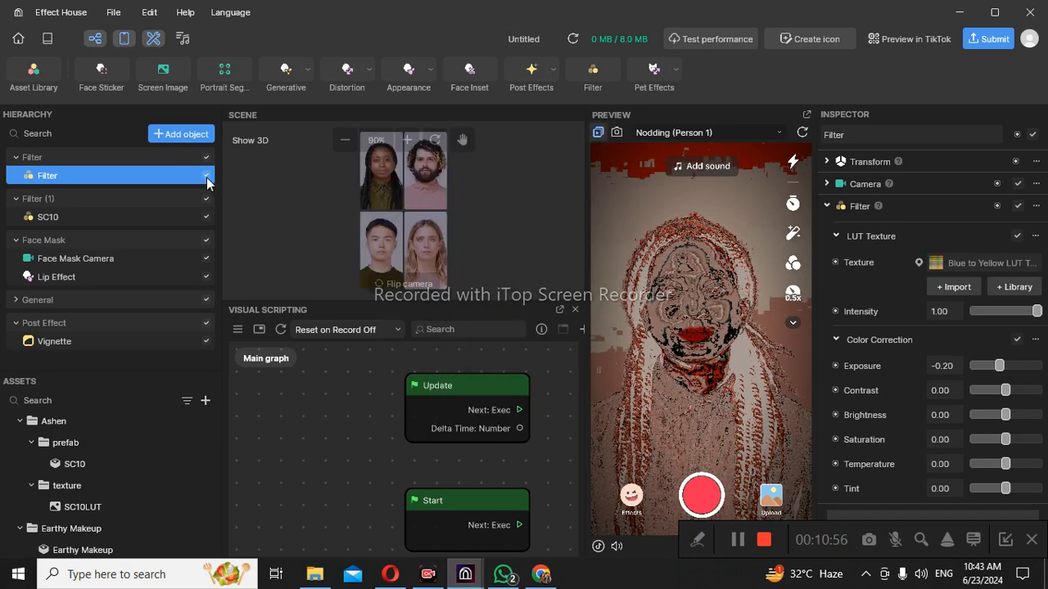
Step: Toggle the original Filter off and on to compare the preview, leaving it turned off
click(206, 177)
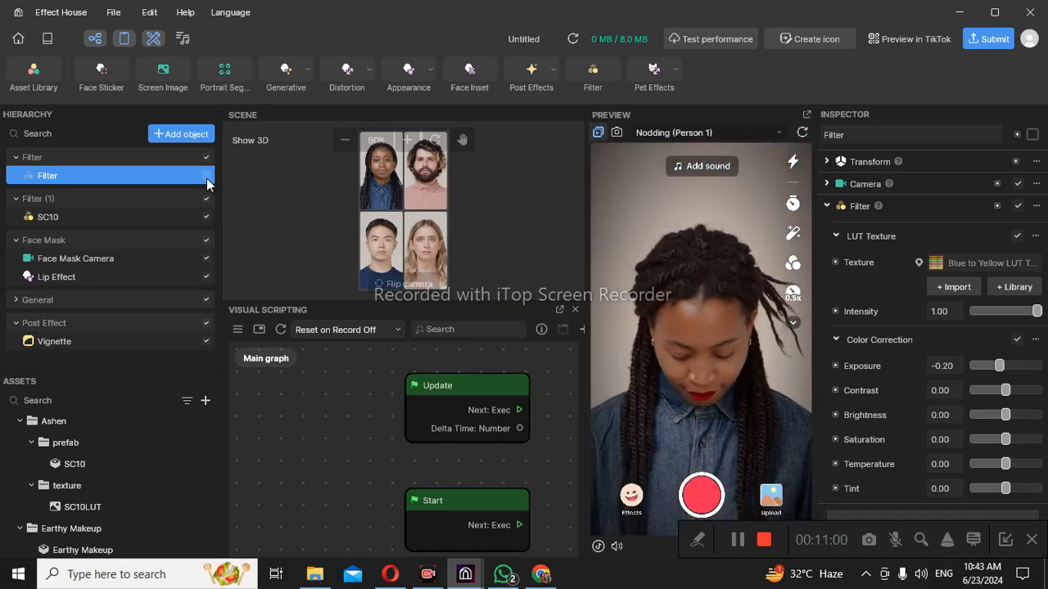
click(206, 182)
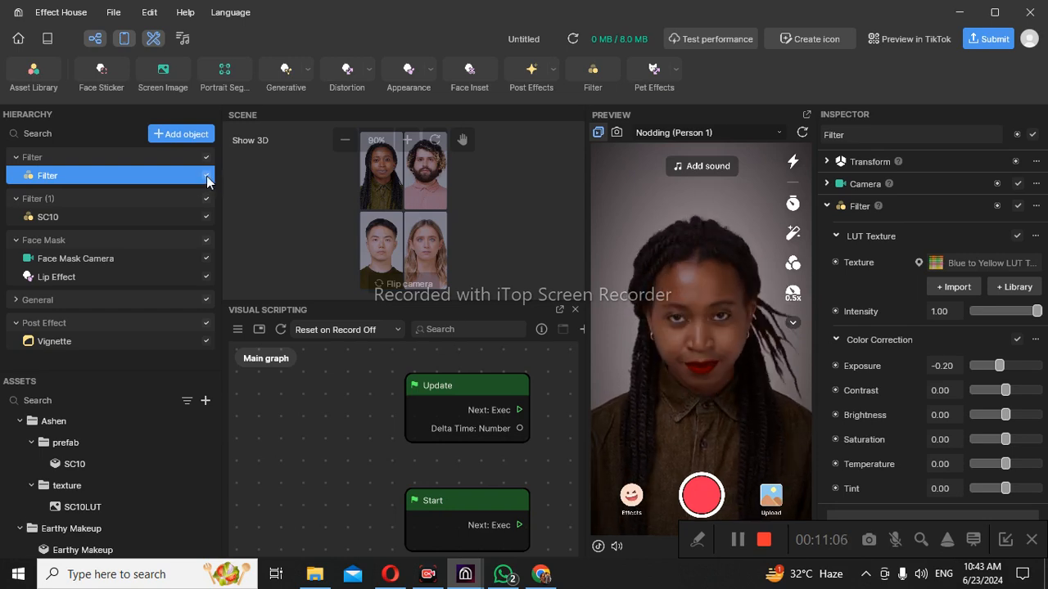
click(207, 178)
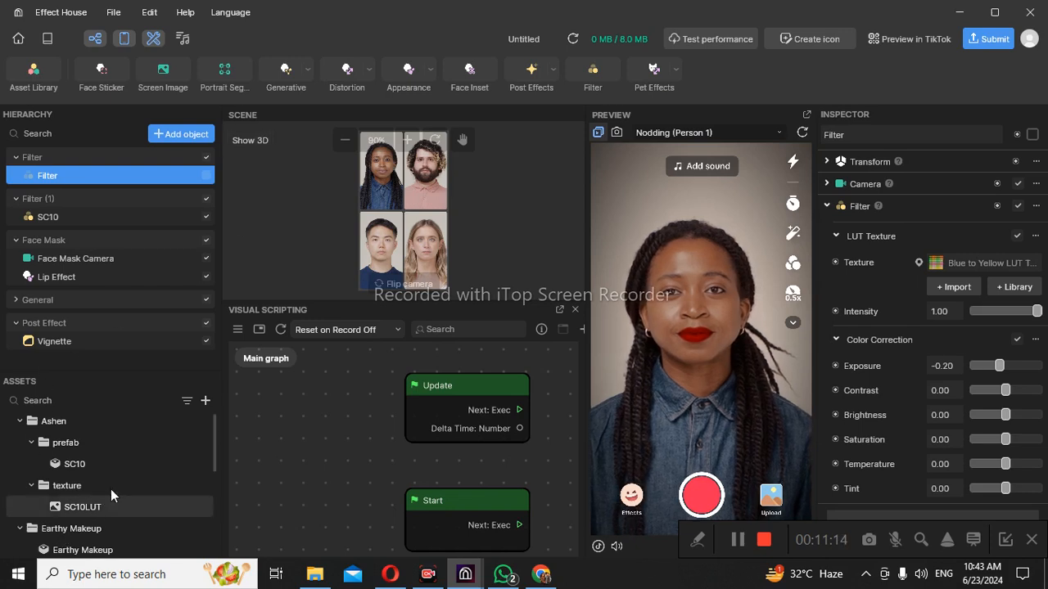
scroll(90, 507, down, 1)
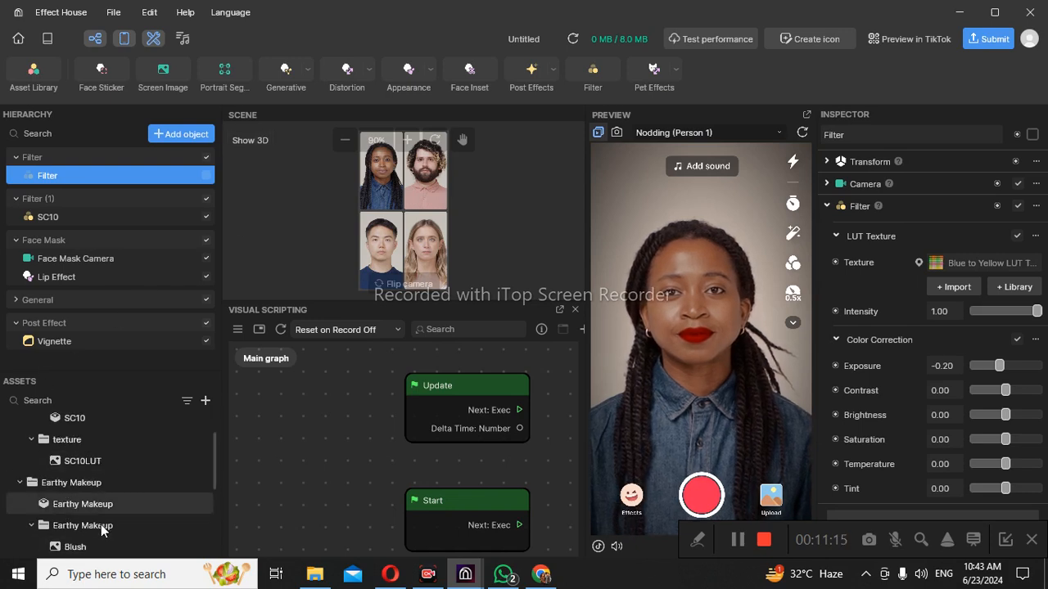
click(210, 401)
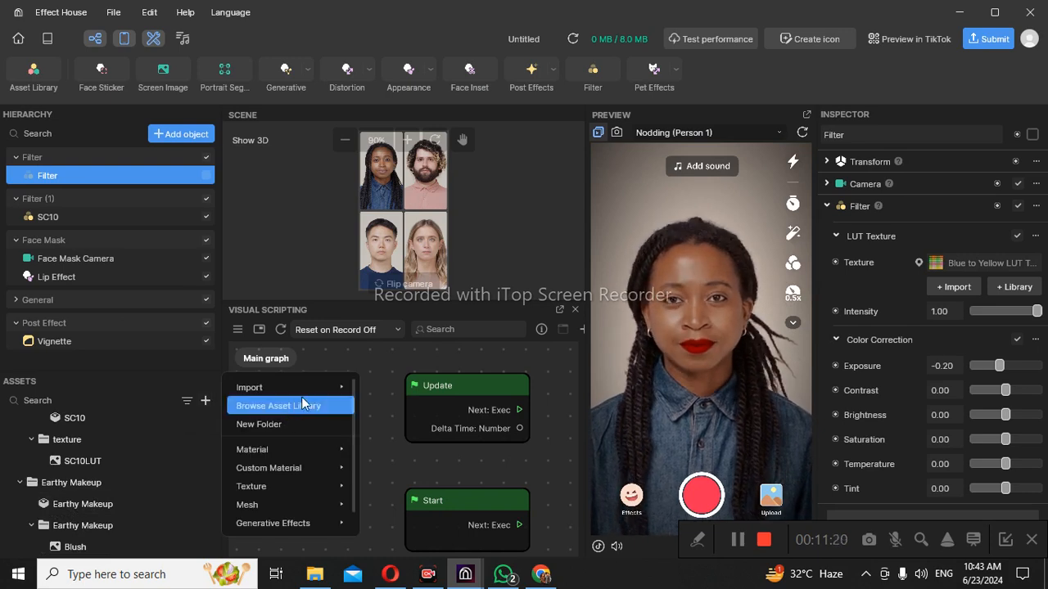
mouse_move(295, 451)
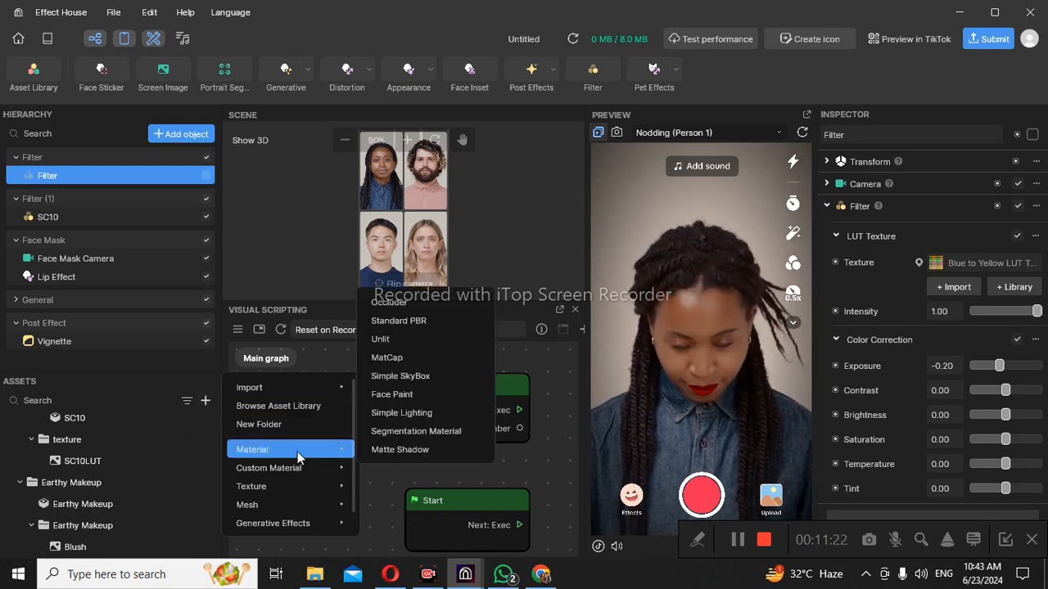
click(420, 396)
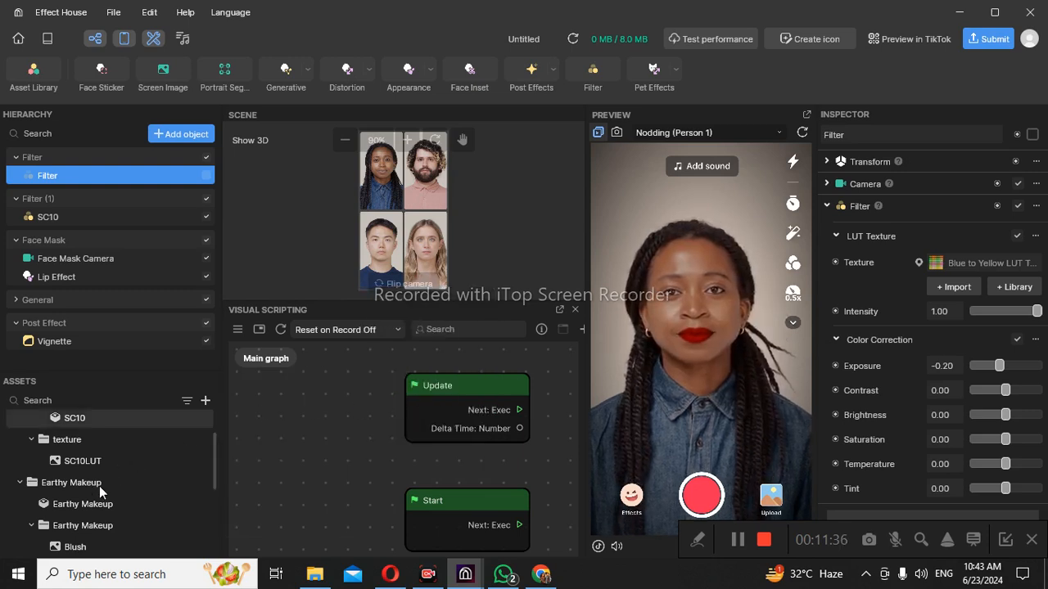
scroll(130, 488, down, 1)
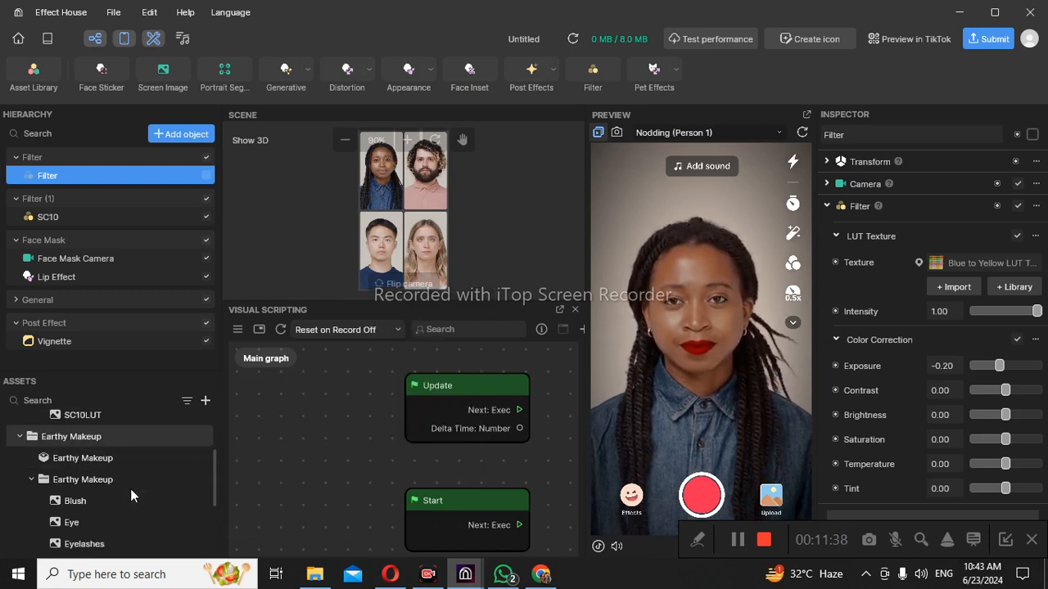
click(91, 502)
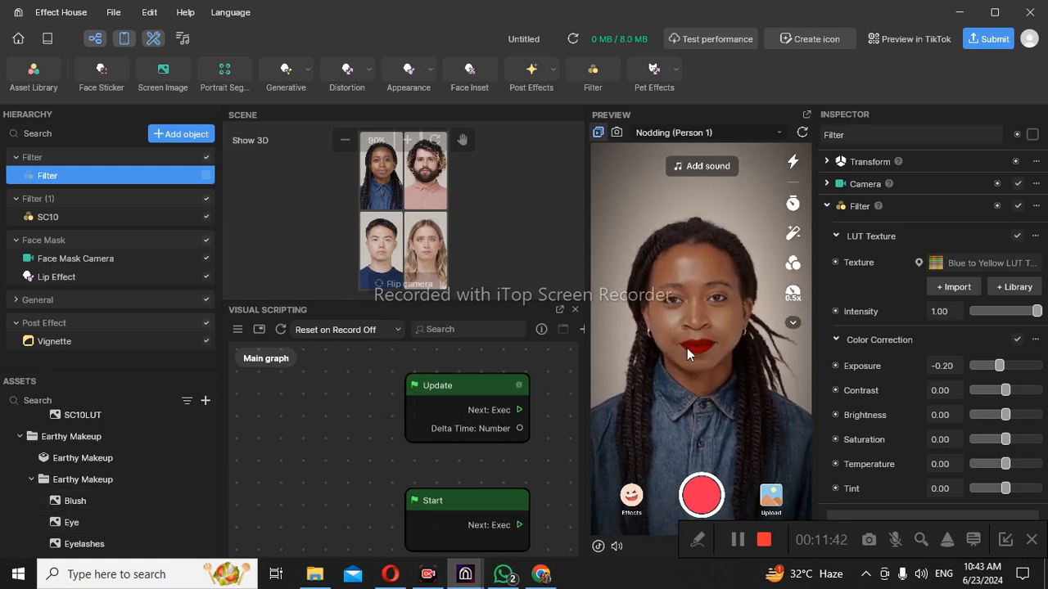